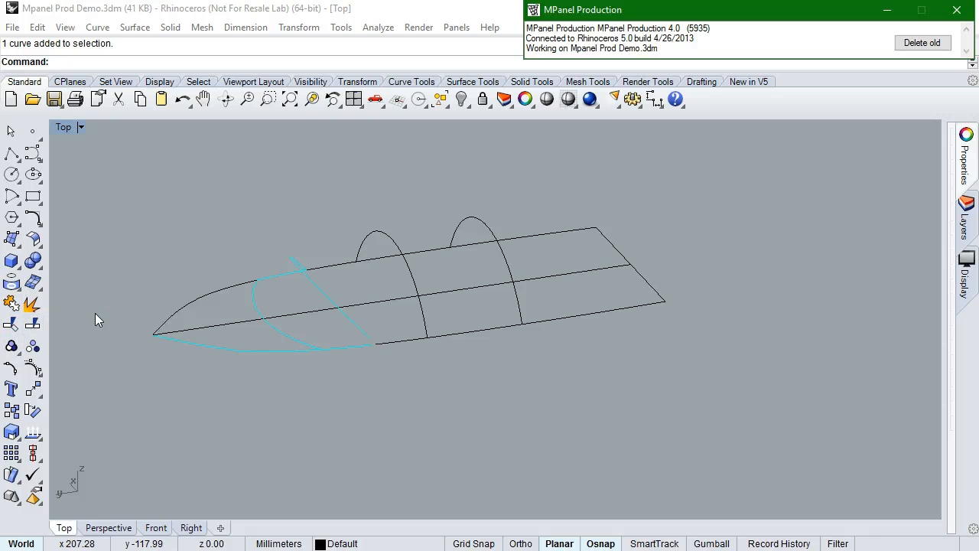
Examine the cyan curves at the pointed front end and the long lower edge curve running past the front cross arc
click(705, 10)
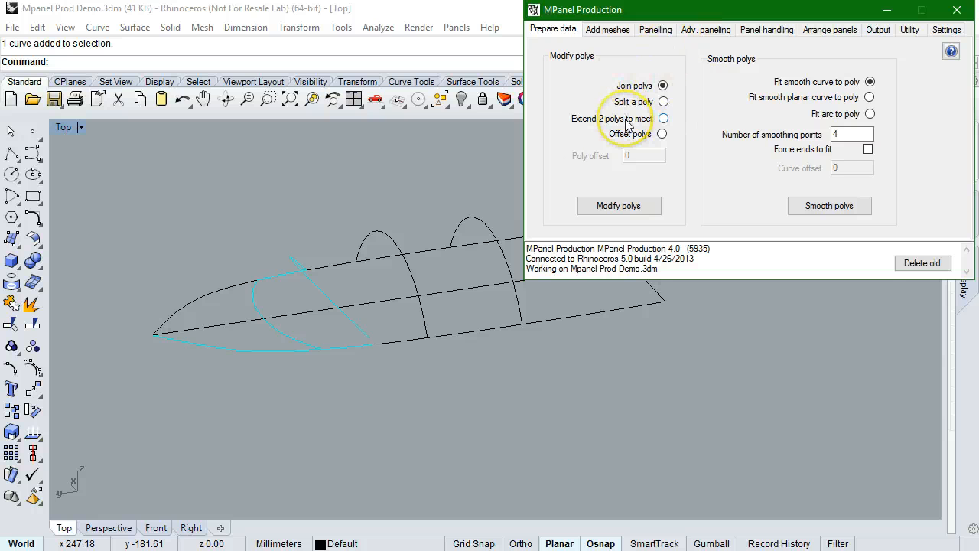
scroll(298, 293, up, 2)
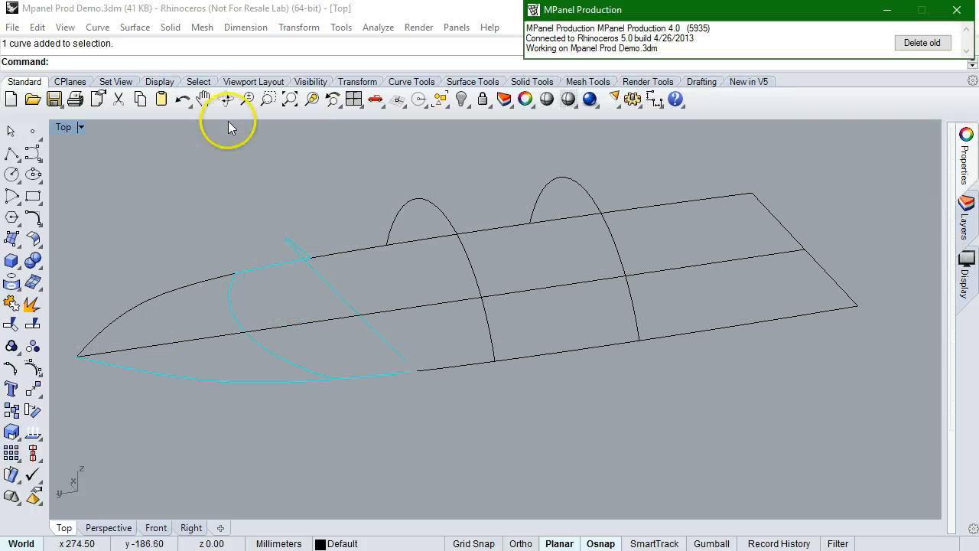
click(227, 100)
drag(367, 416, 398, 365)
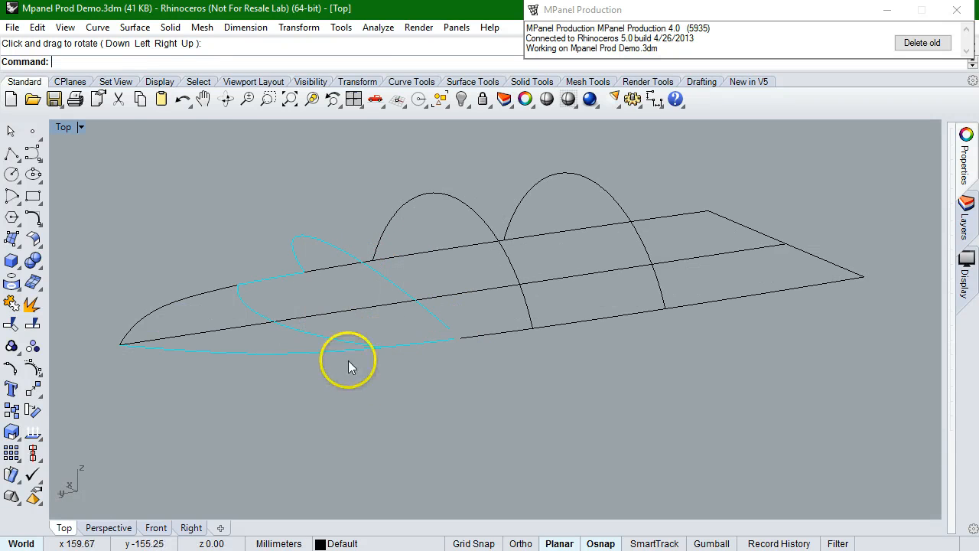
scroll(360, 295, up, 3)
scroll(359, 295, down, 3)
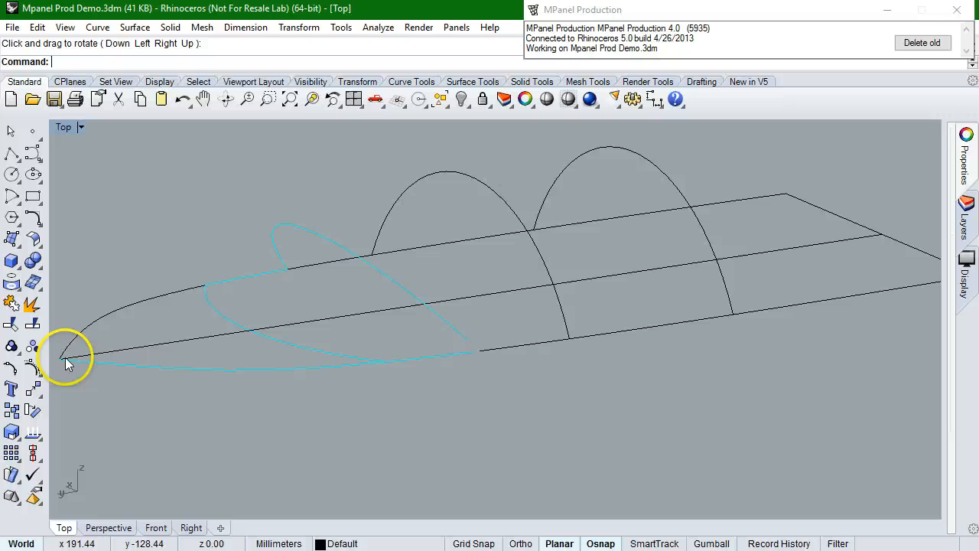
scroll(67, 356, up, 2)
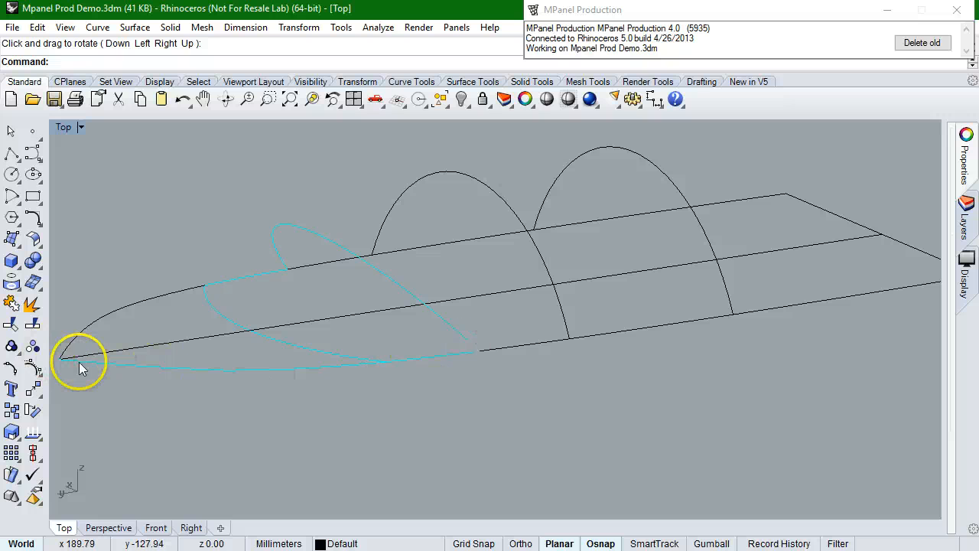
click(334, 369)
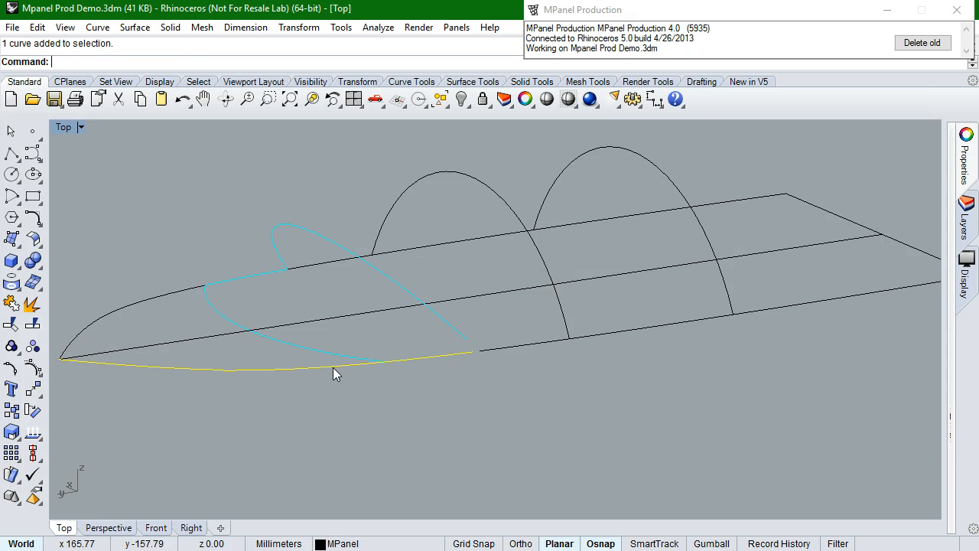
Examine where the two short cyan segments of the upper edge meet between the two cyan cross arcs
click(232, 263)
scroll(231, 263, up, 5)
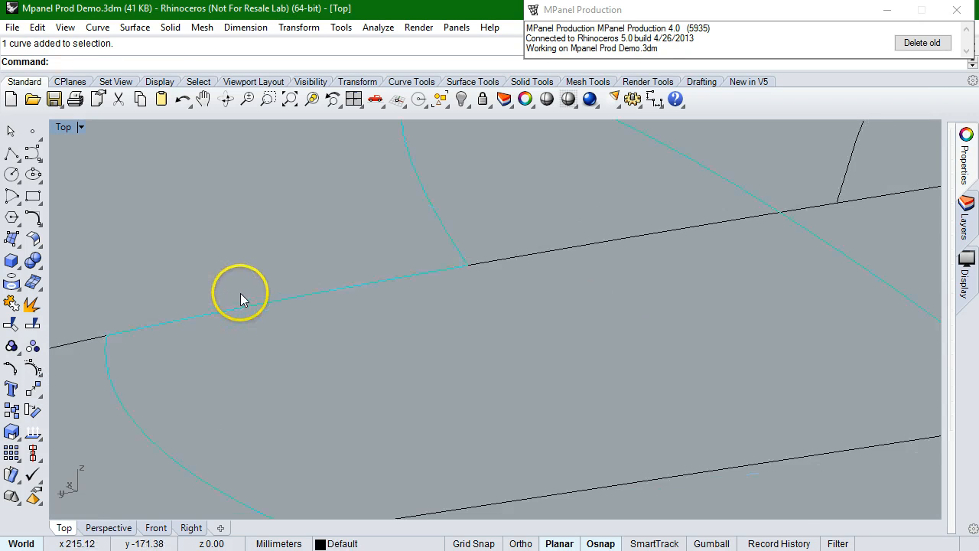
scroll(242, 299, up, 3)
click(209, 322)
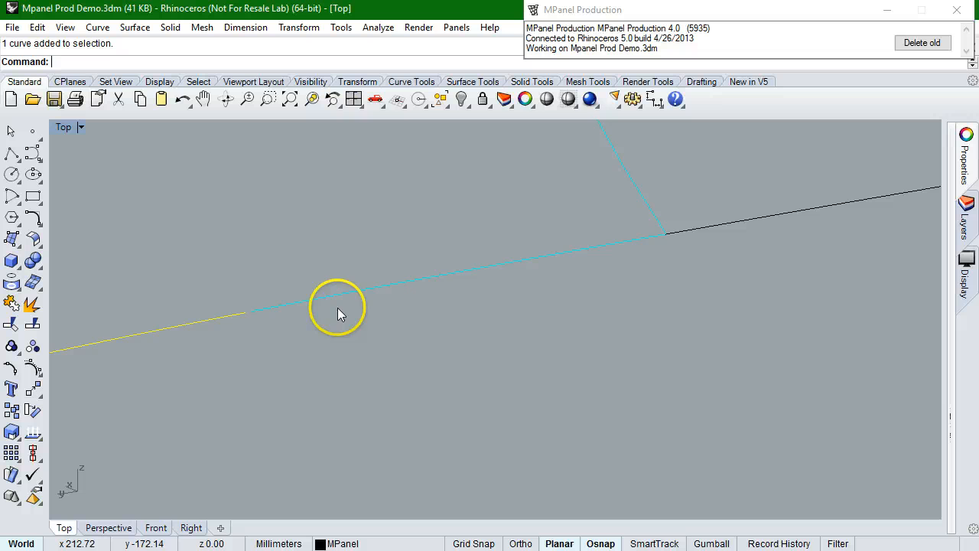
scroll(415, 312, down, 3)
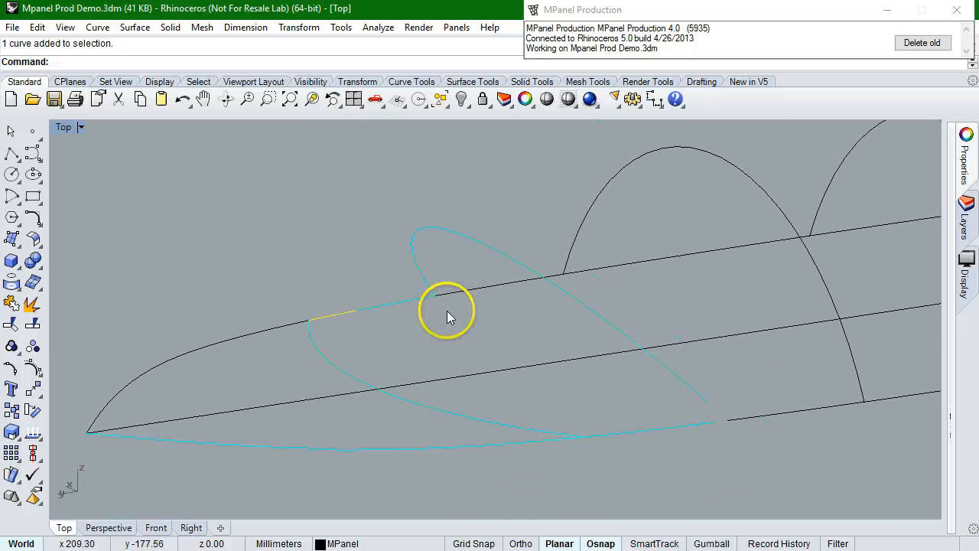
click(398, 300)
scroll(365, 312, up, 3)
scroll(350, 311, up, 2)
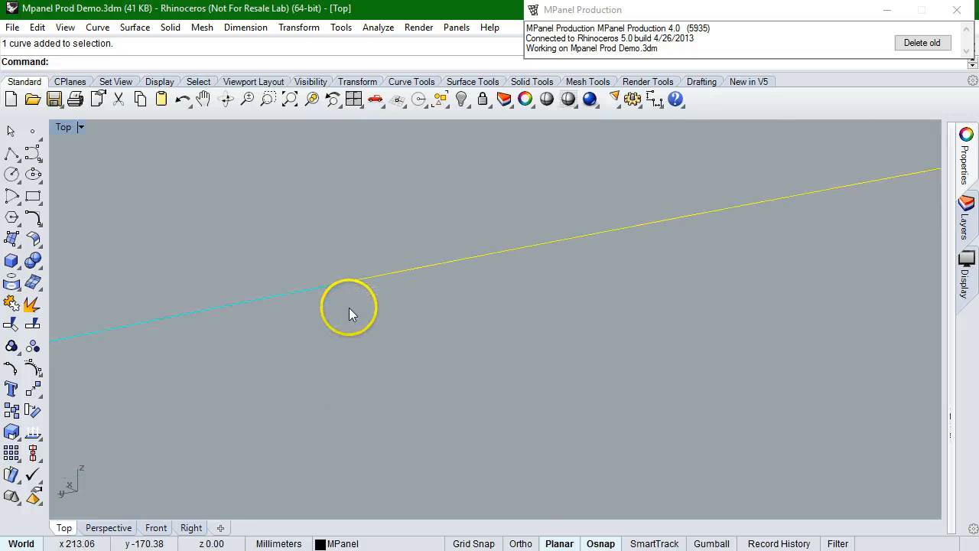
scroll(320, 281, up, 2)
scroll(284, 285, down, 5)
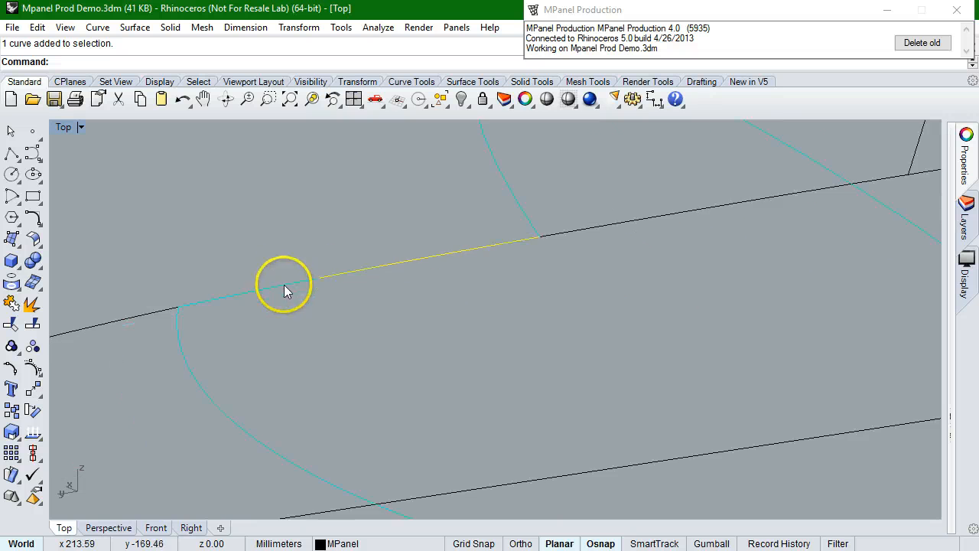
Join the two short upper edge segments between the cyan arcs with Join polys, filling the gap, and delete the old polys
click(295, 254)
drag(334, 311, 280, 268)
click(595, 100)
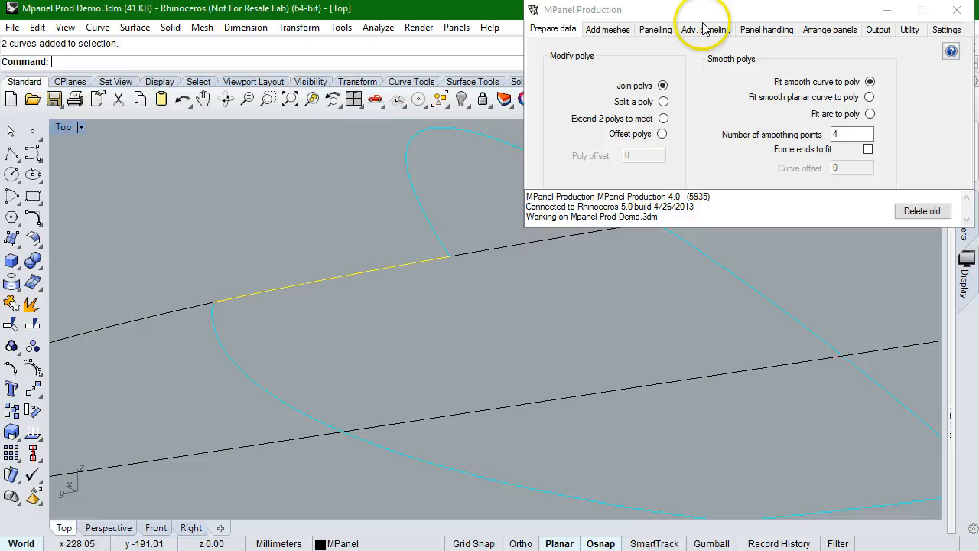
click(628, 208)
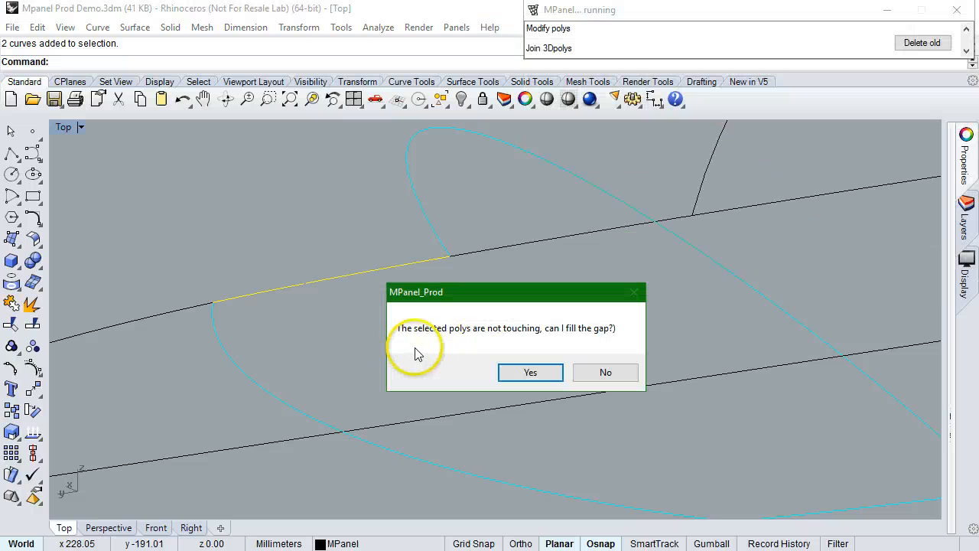
click(531, 372)
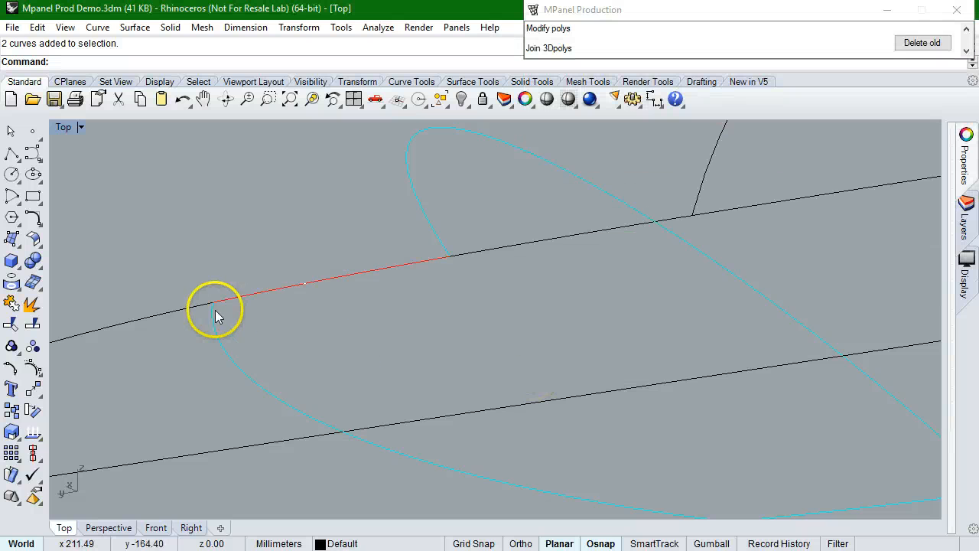
mouse_move(743, 60)
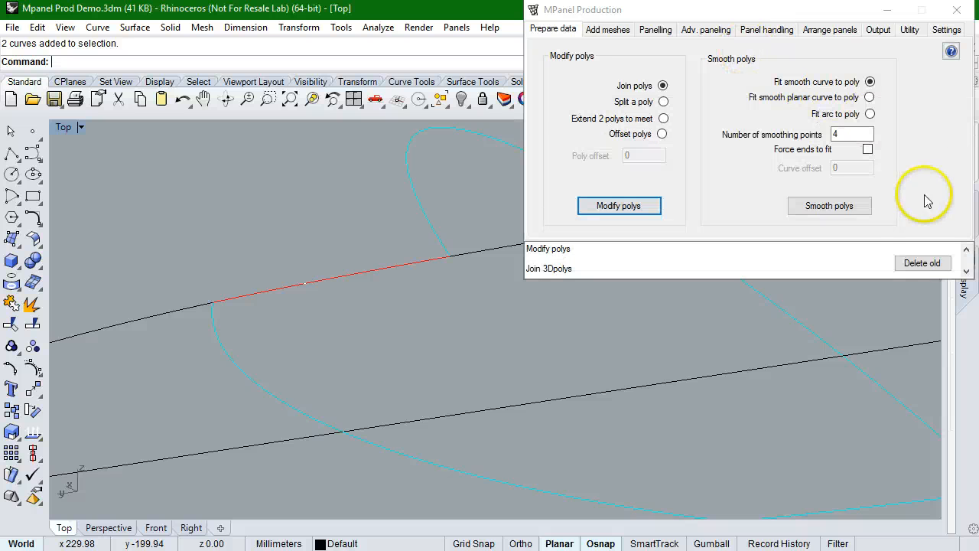
click(922, 263)
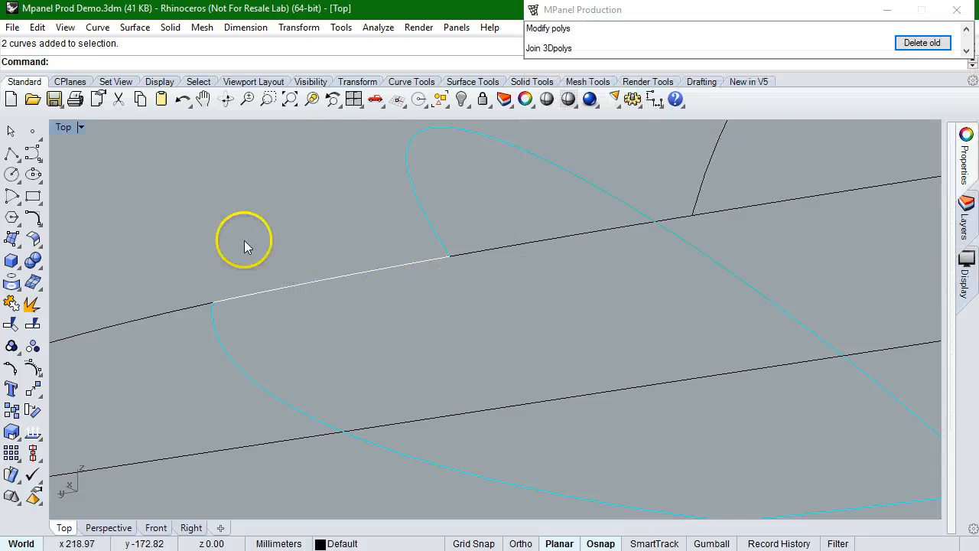
scroll(230, 237, down, 3)
click(269, 254)
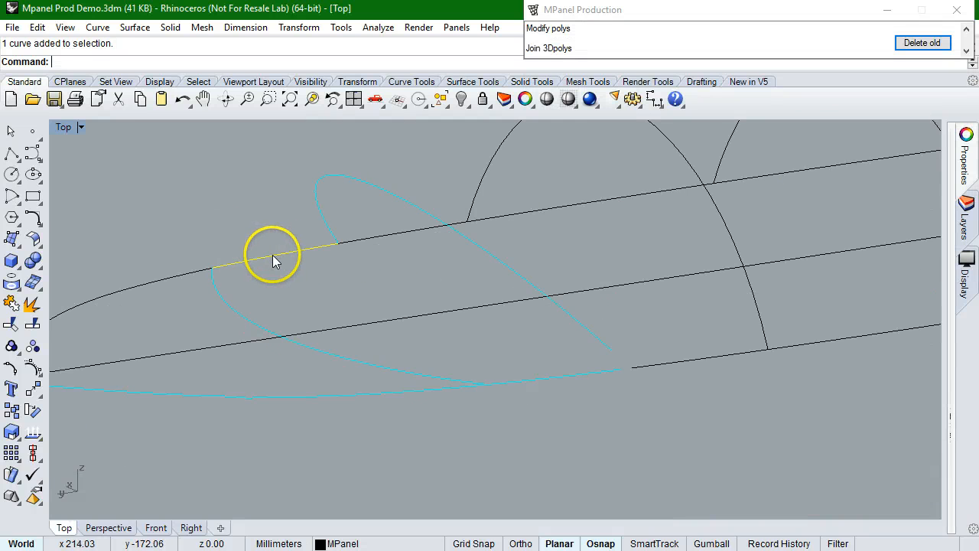
scroll(214, 217, down, 3)
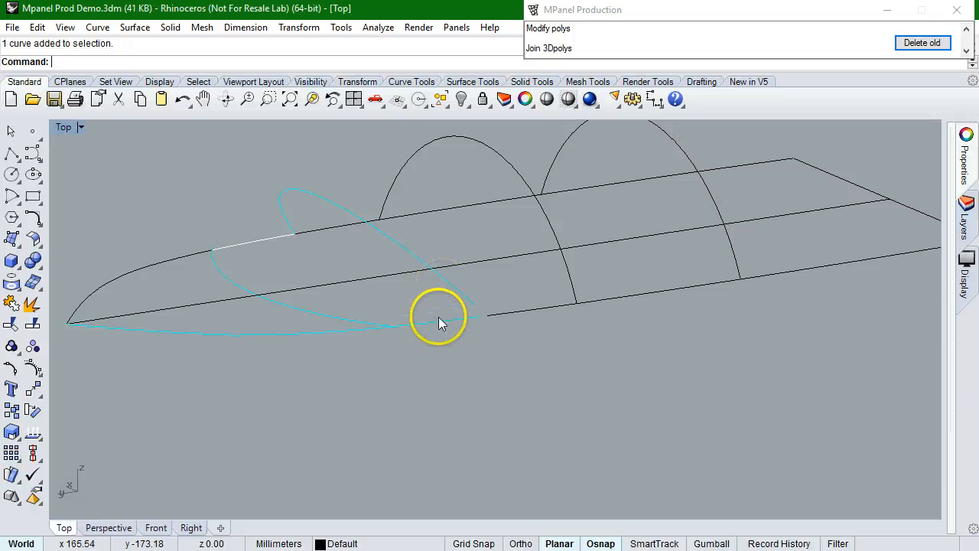
Examine where the front cyan arc meets the long lower edge curve
scroll(438, 317, up, 3)
scroll(234, 351, up, 2)
click(173, 352)
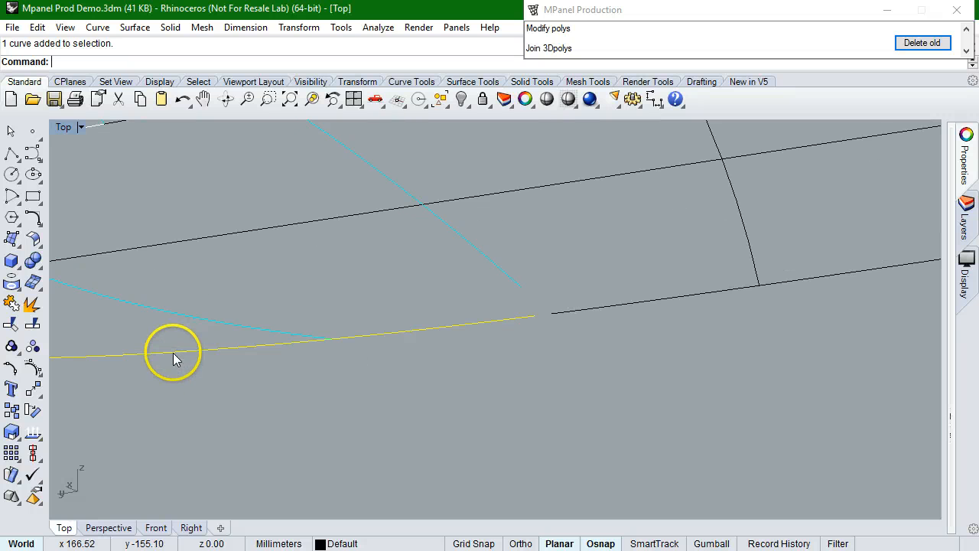
scroll(369, 346, down, 1)
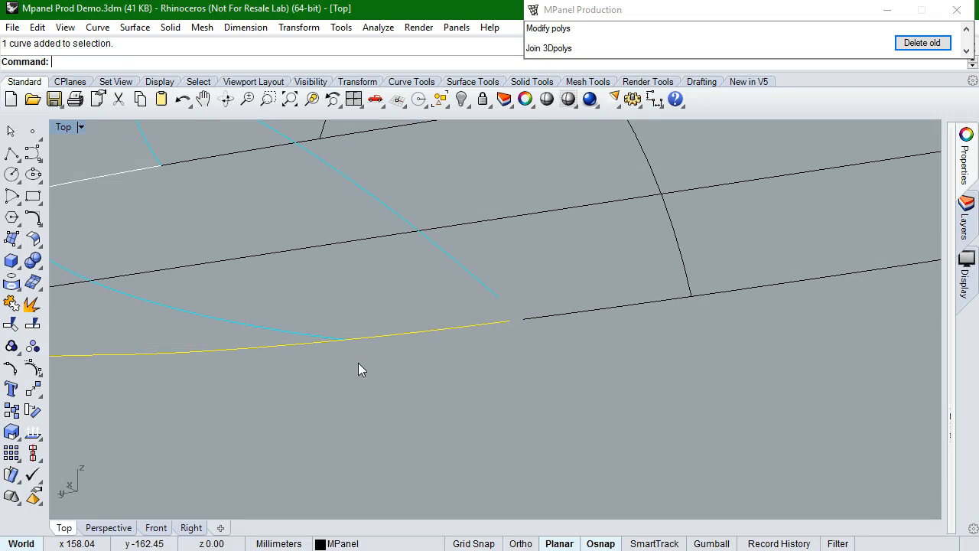
click(227, 99)
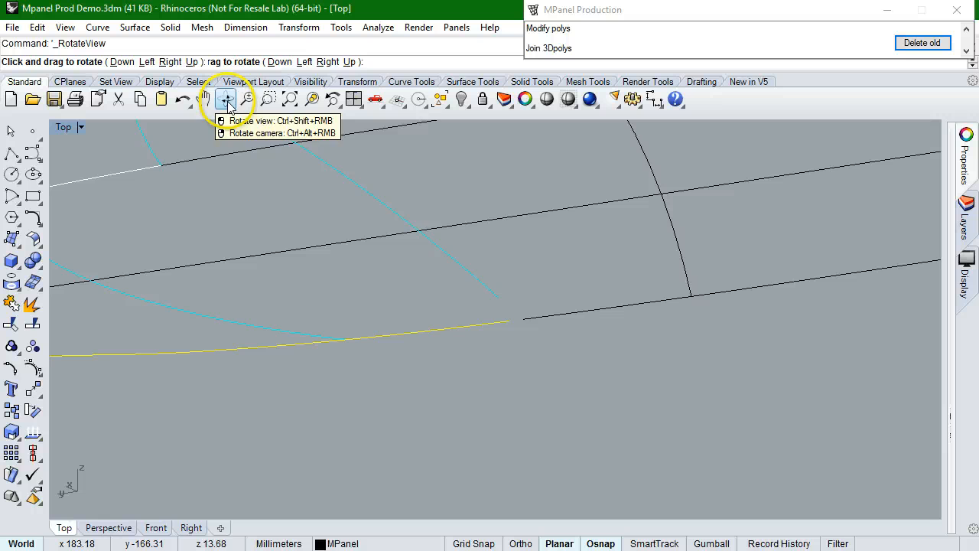
drag(433, 201, 411, 310)
scroll(399, 260, down, 5)
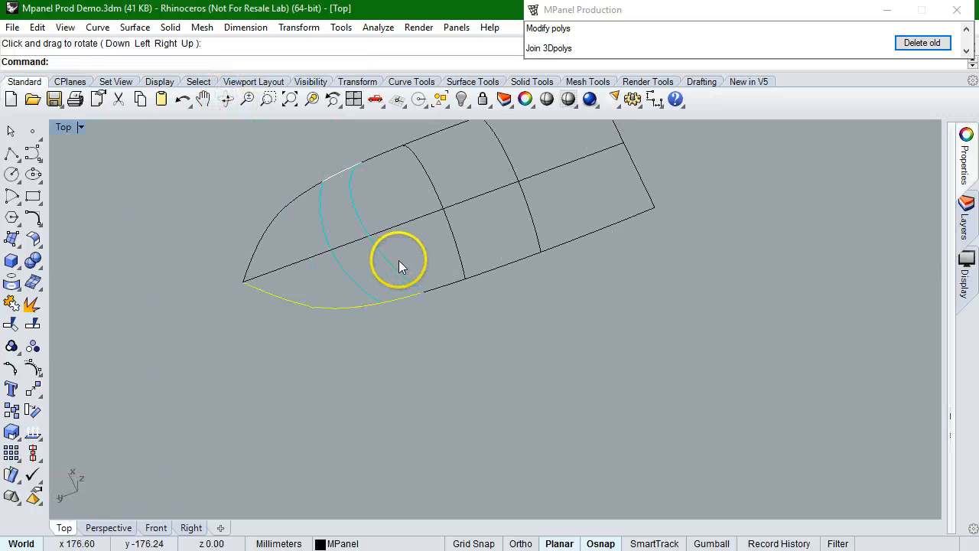
scroll(420, 277, up, 3)
key(Escape)
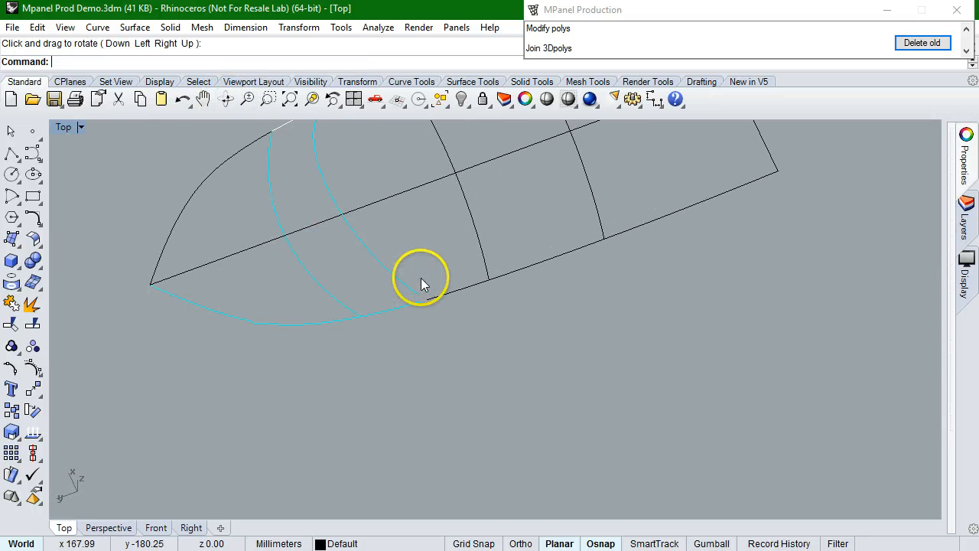
Split the long lower edge curve with Split a poly at the end point of the front cyan arc, and delete the old poly
scroll(371, 307, up, 2)
click(371, 320)
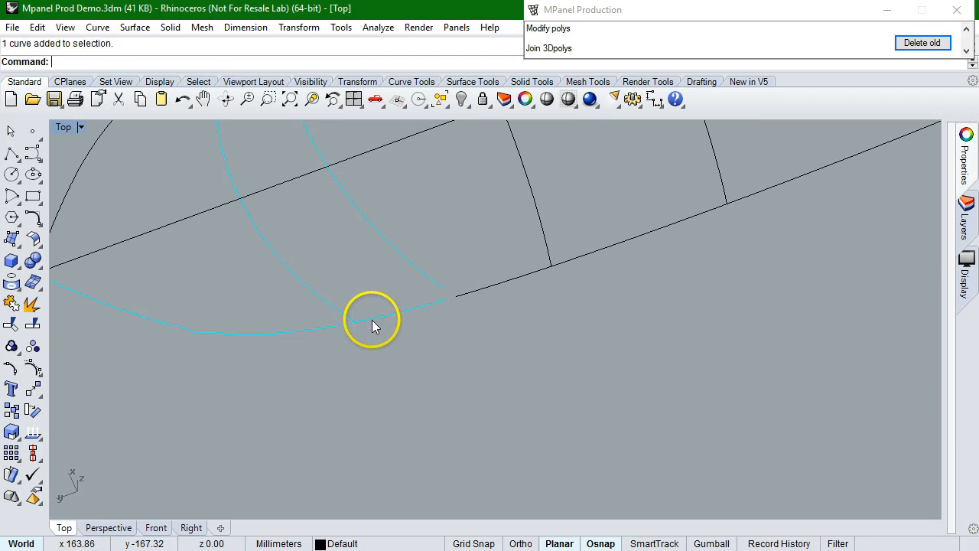
mouse_move(667, 19)
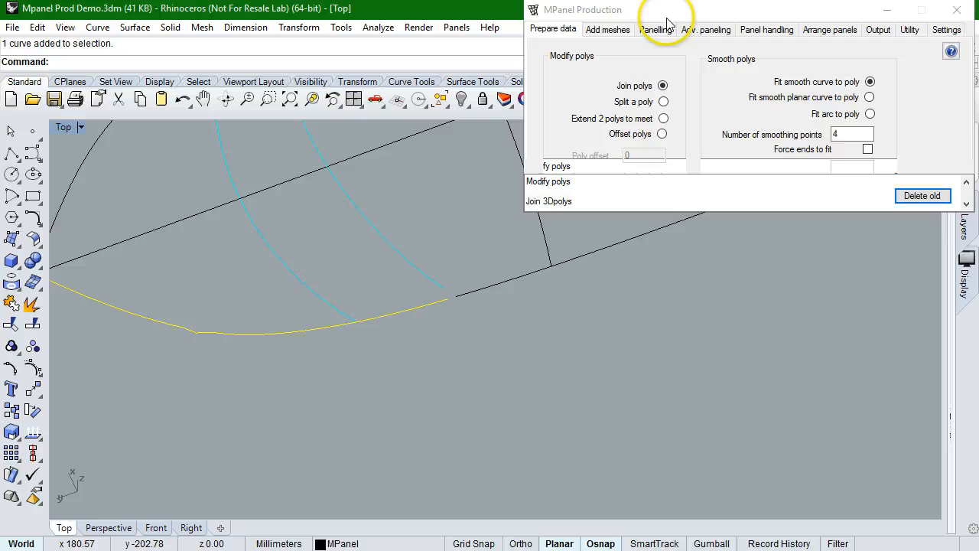
click(664, 101)
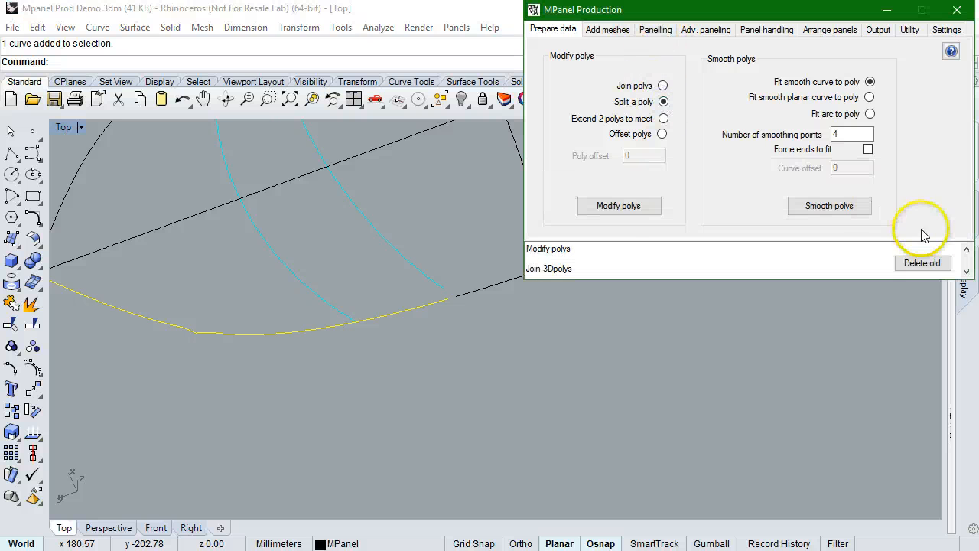
click(620, 206)
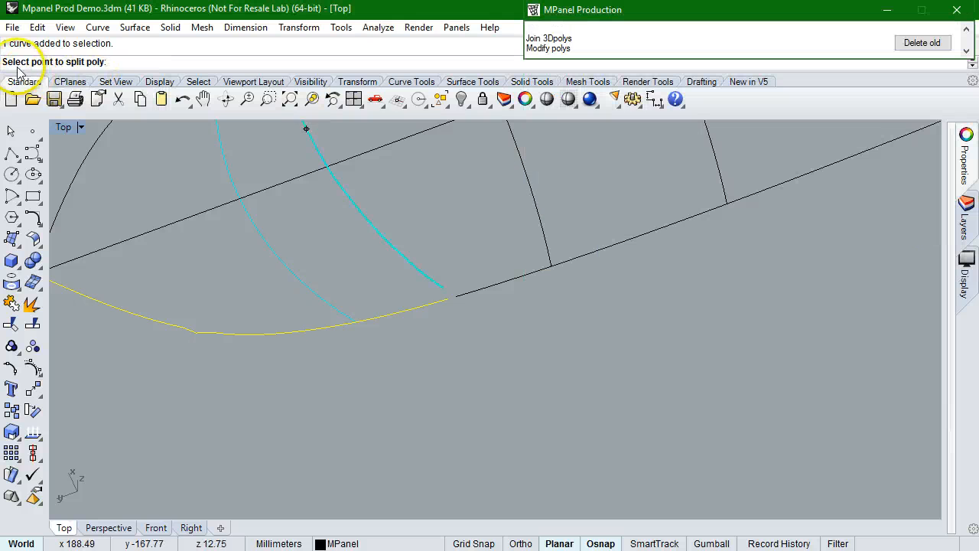
scroll(346, 324, up, 3)
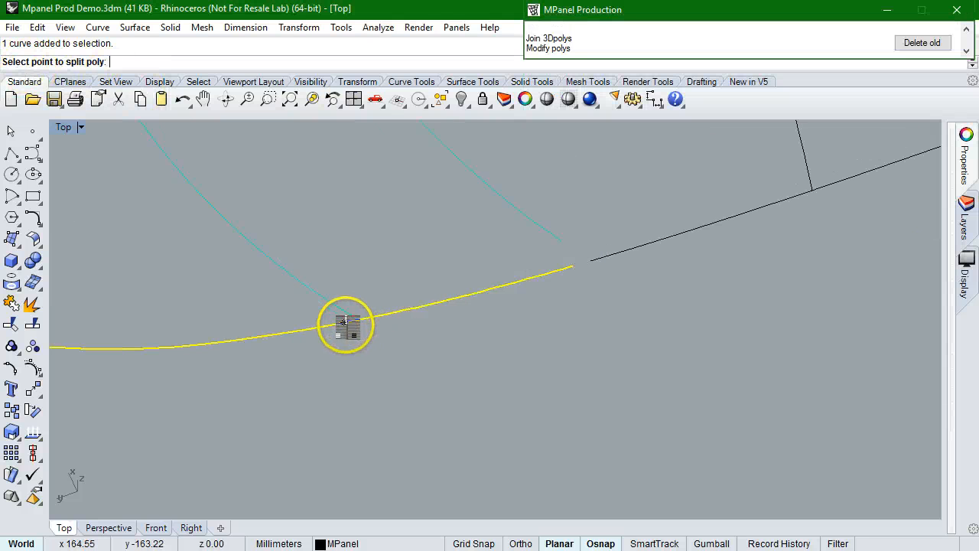
click(358, 319)
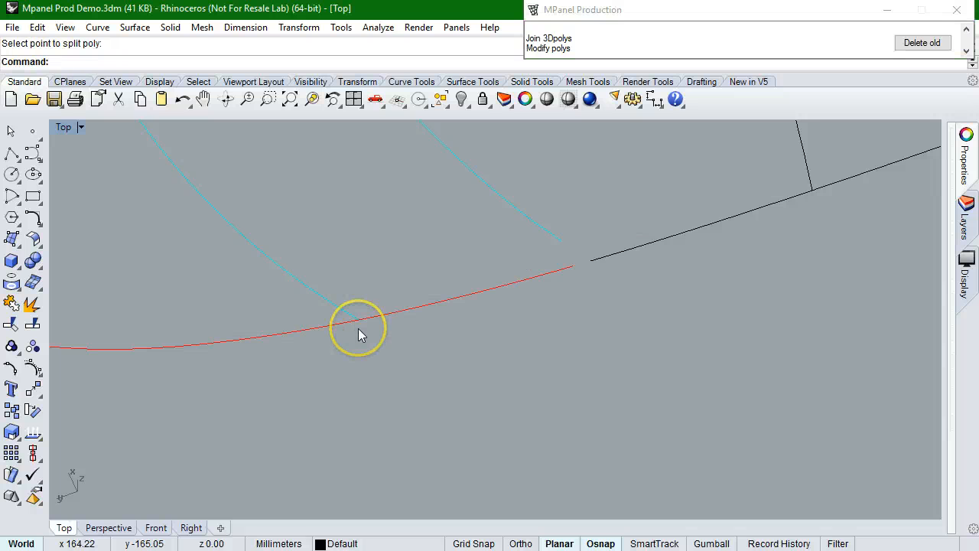
mouse_move(923, 44)
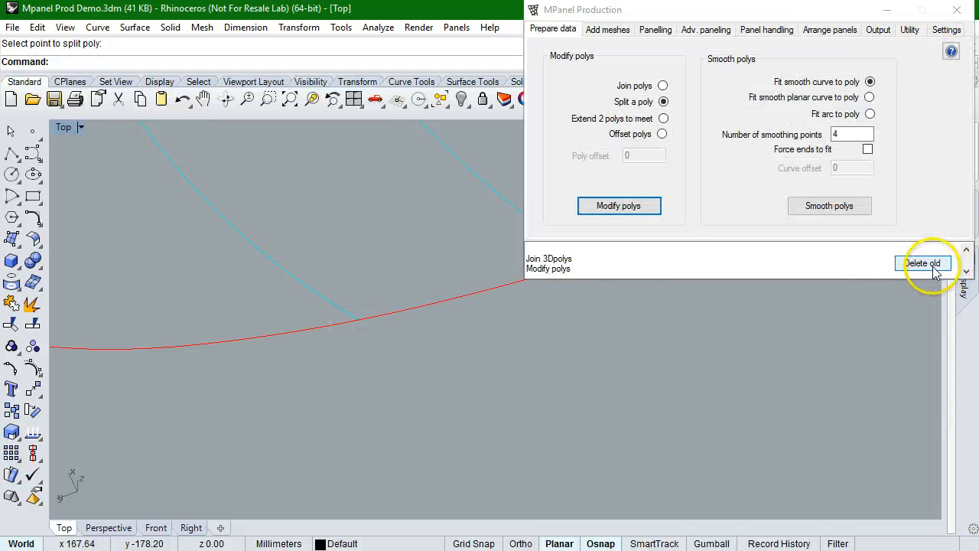
click(932, 264)
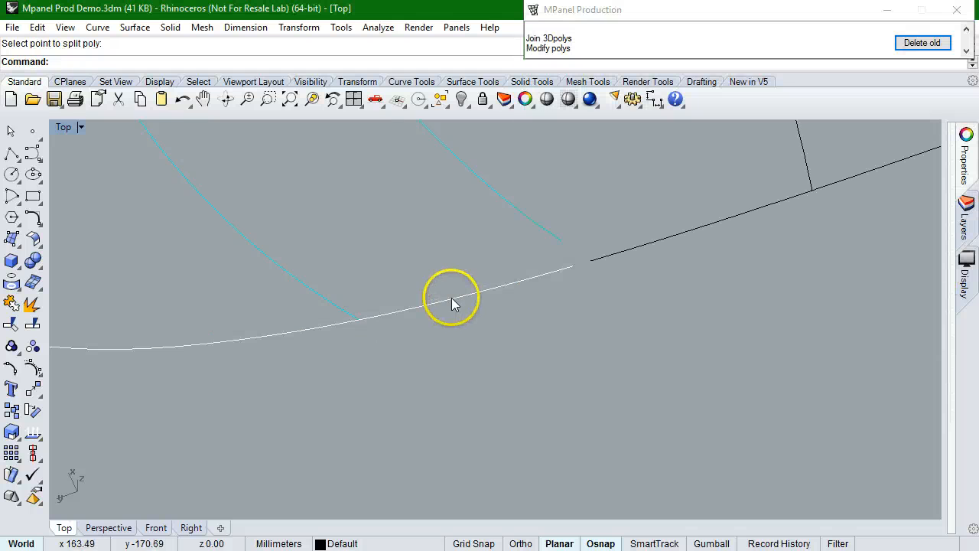
click(452, 302)
scroll(368, 325, up, 3)
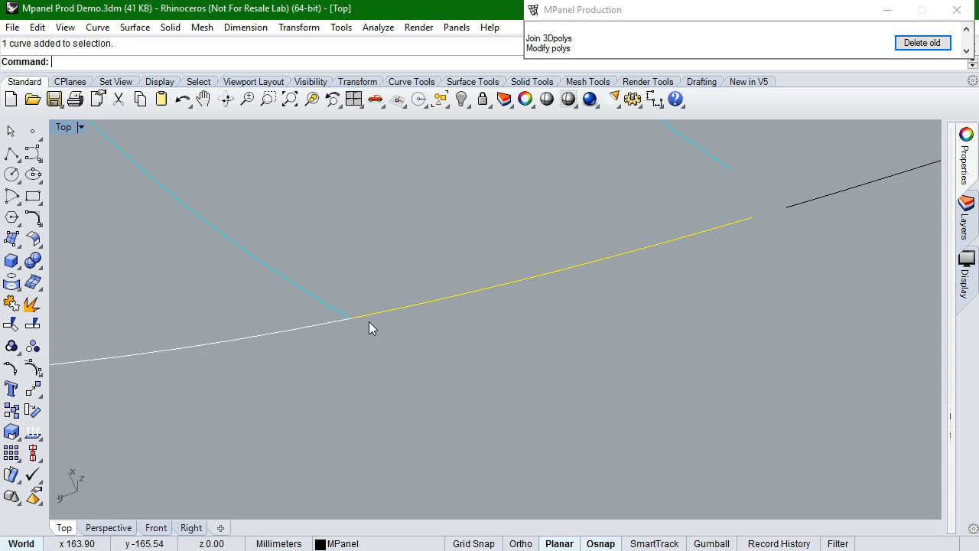
scroll(275, 315, down, 5)
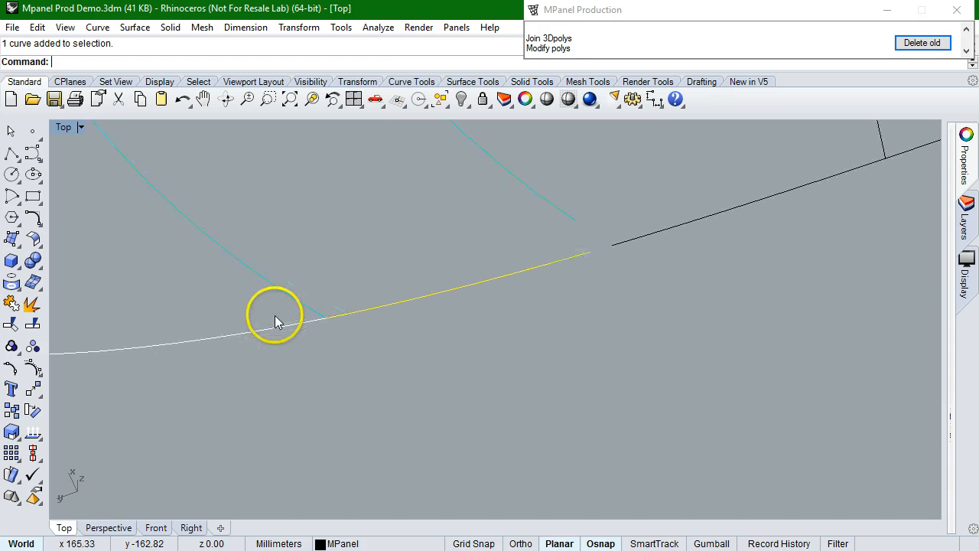
Extend the rear cyan arc and the short lower edge segment with Extend 2 polys to meet, and delete the old polys
click(223, 99)
drag(409, 347, 408, 295)
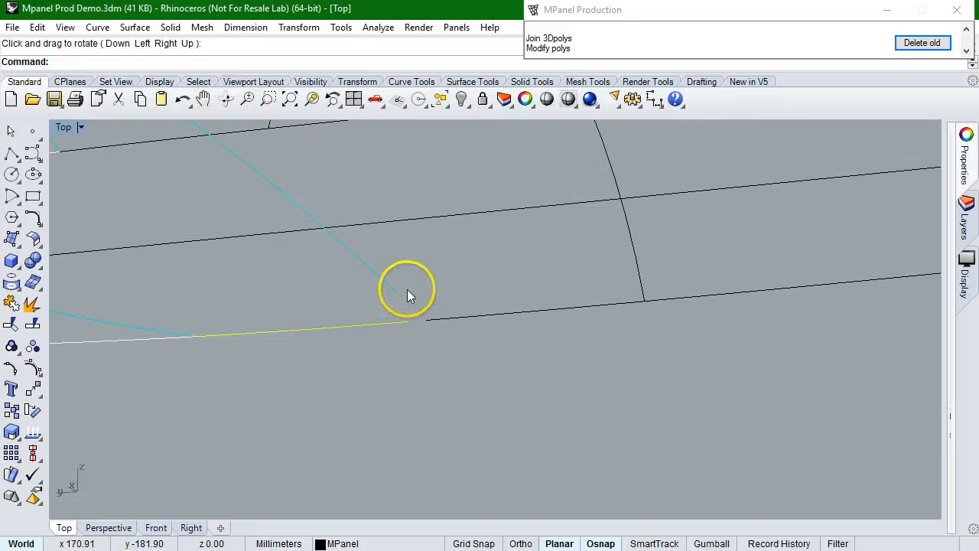
click(312, 331)
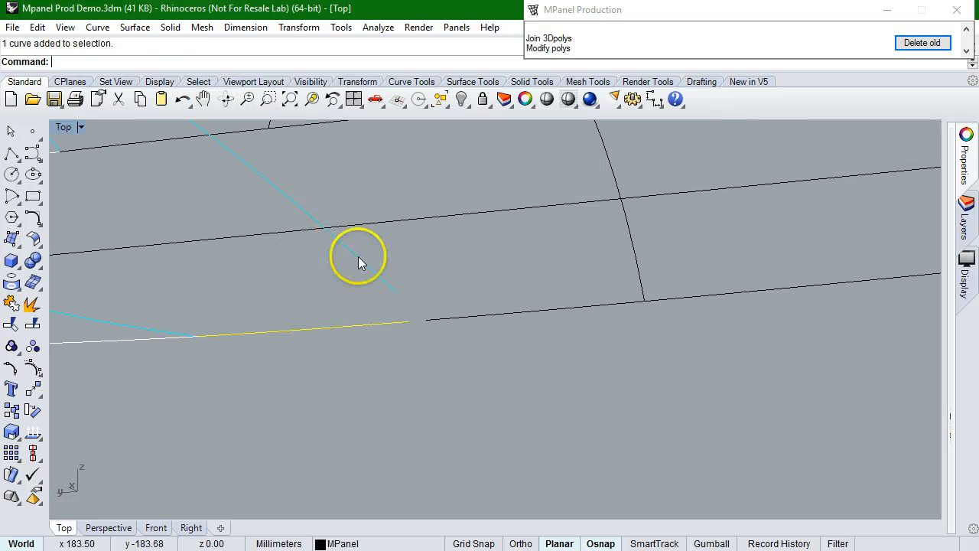
click(391, 288)
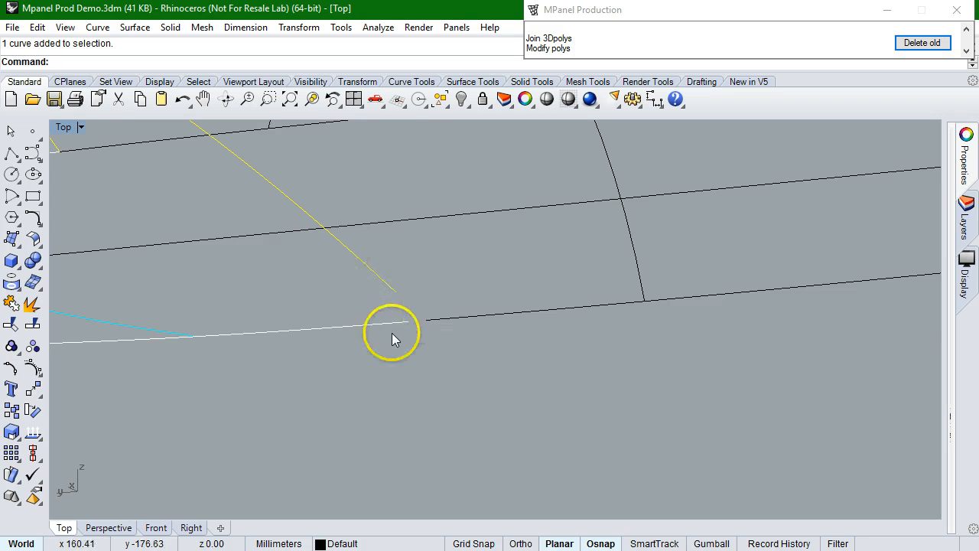
key(Escape)
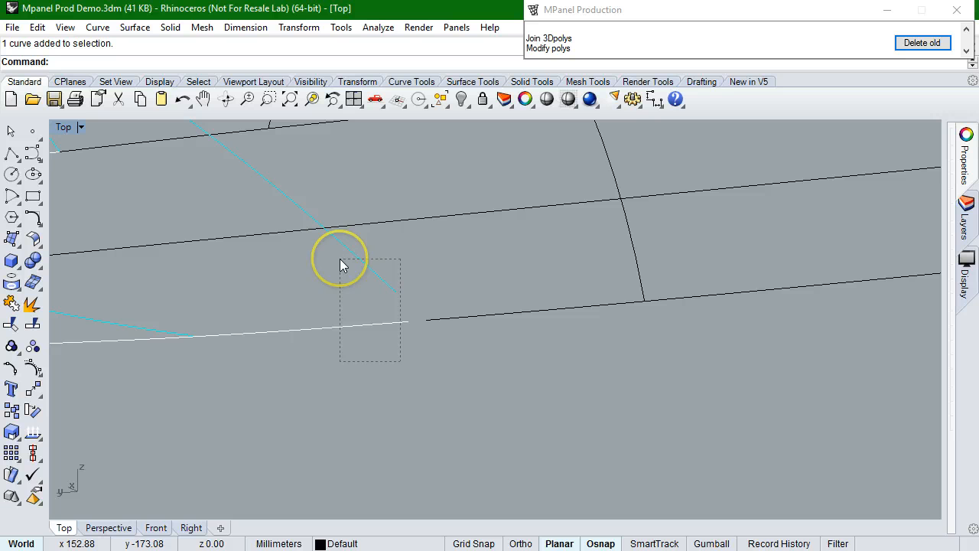
drag(340, 260, 340, 260)
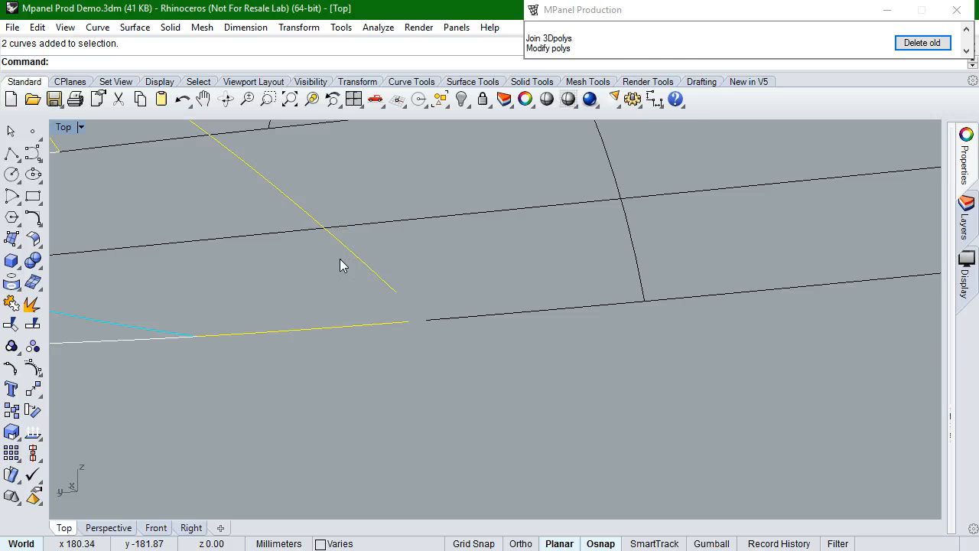
mouse_move(698, 24)
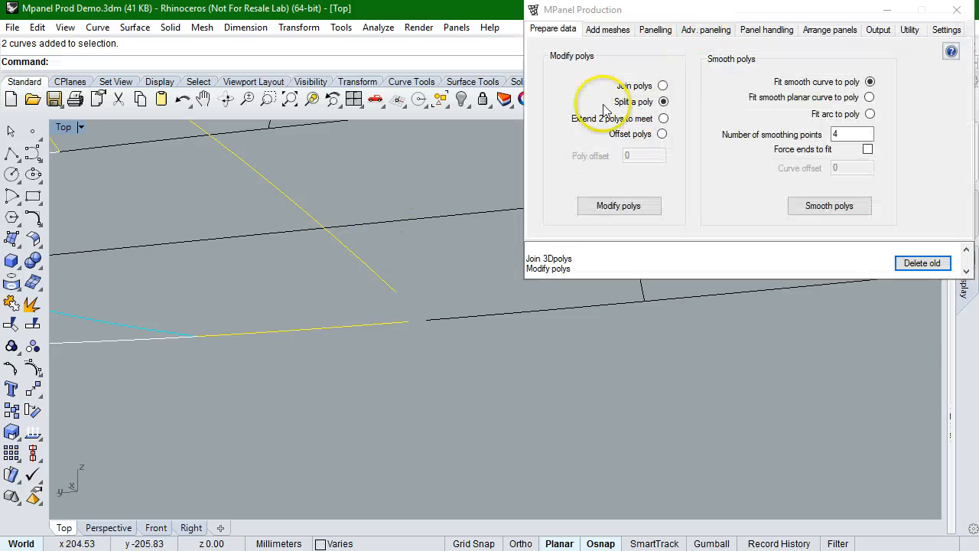
click(662, 119)
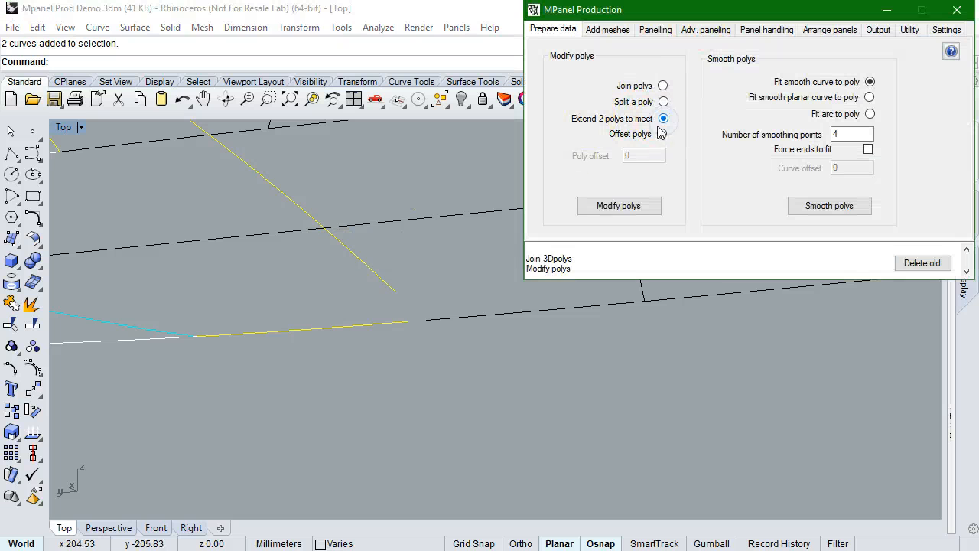
click(634, 207)
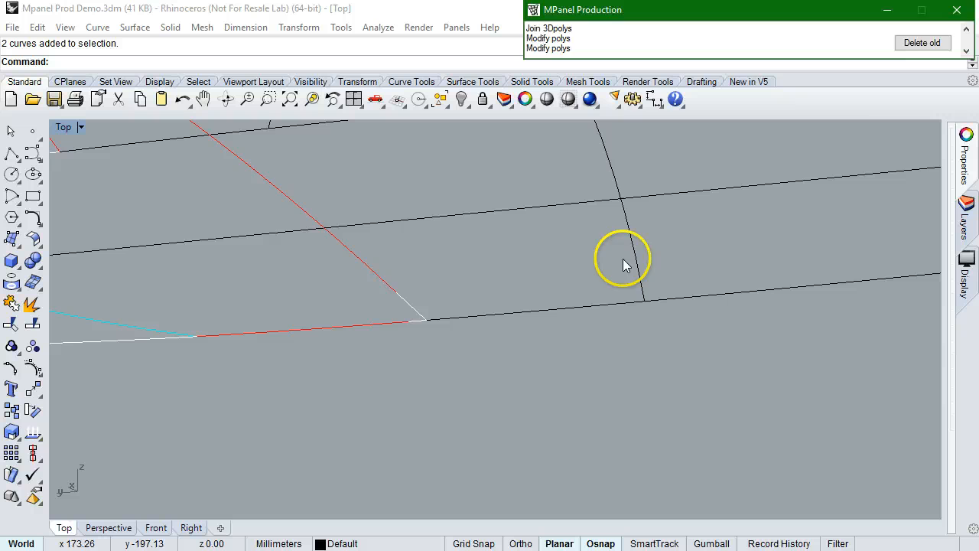
mouse_move(919, 54)
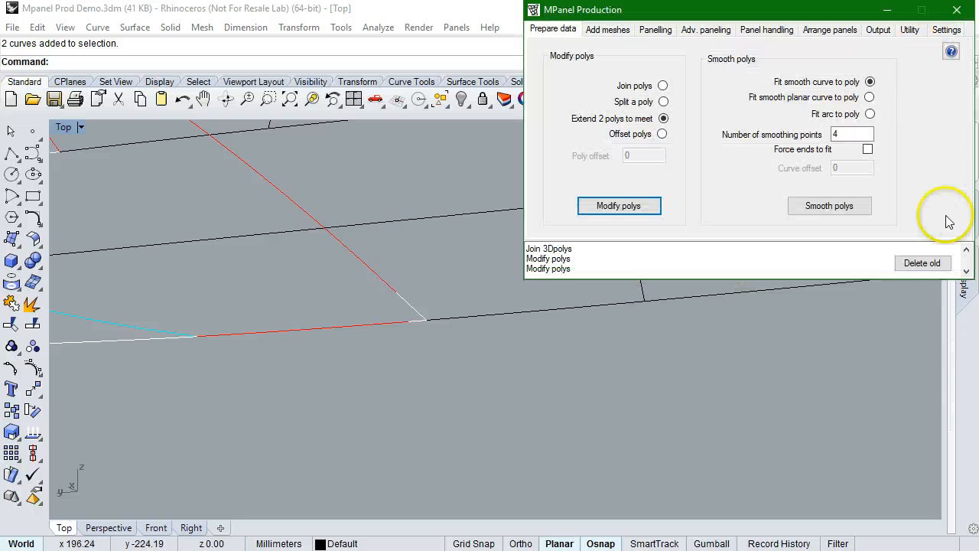
click(923, 264)
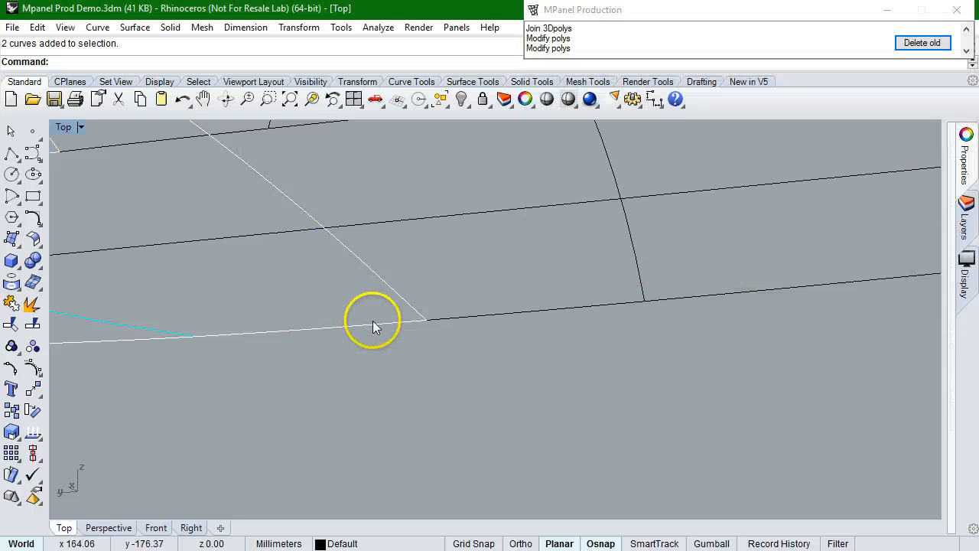
click(374, 325)
click(412, 306)
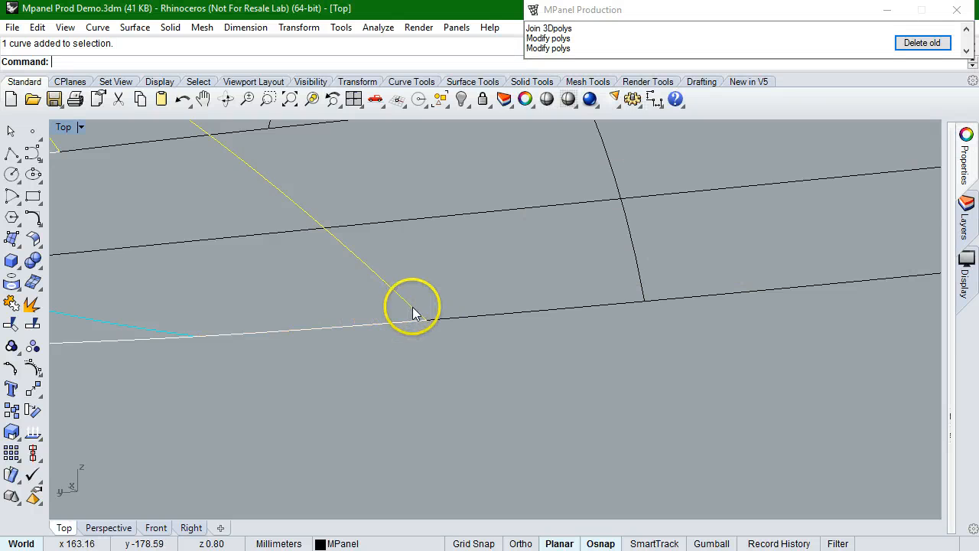
scroll(291, 358, down, 5)
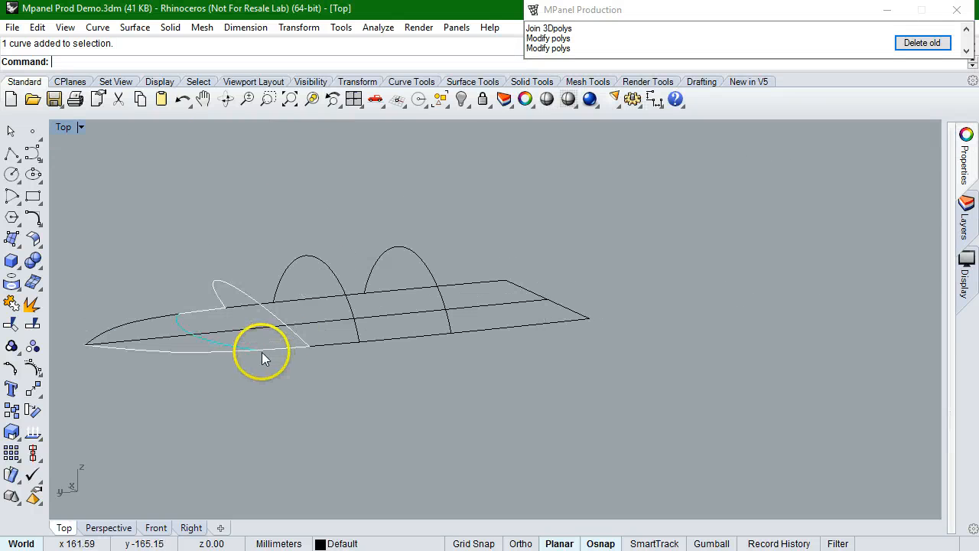
Offset the upright arch farthest from the pointed tip by 1 with Offset polys
mouse_move(656, 18)
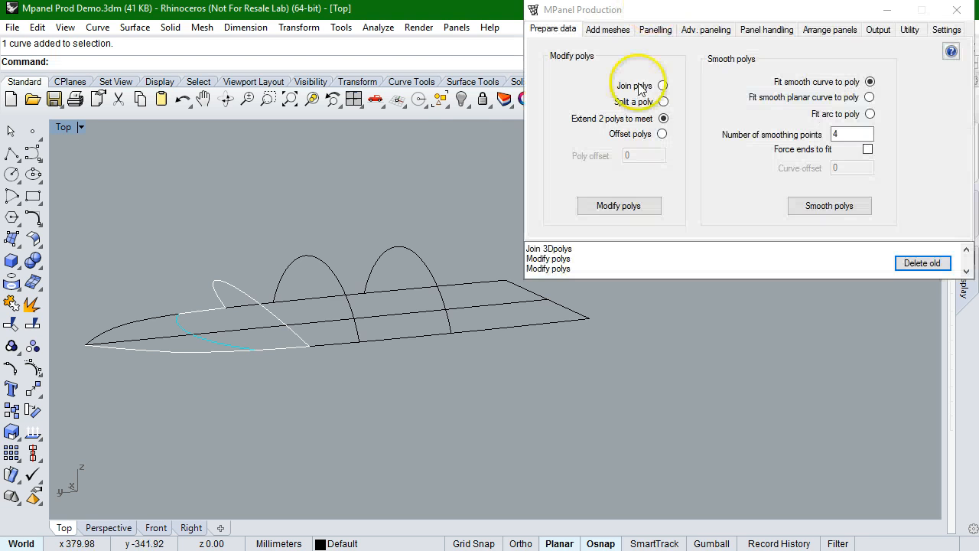
click(662, 134)
drag(647, 155, 616, 155)
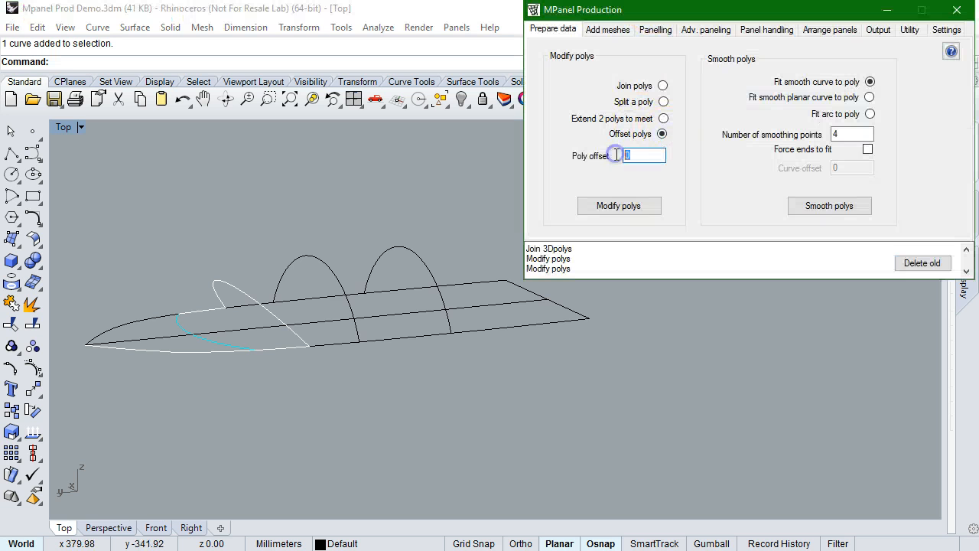
text(1)
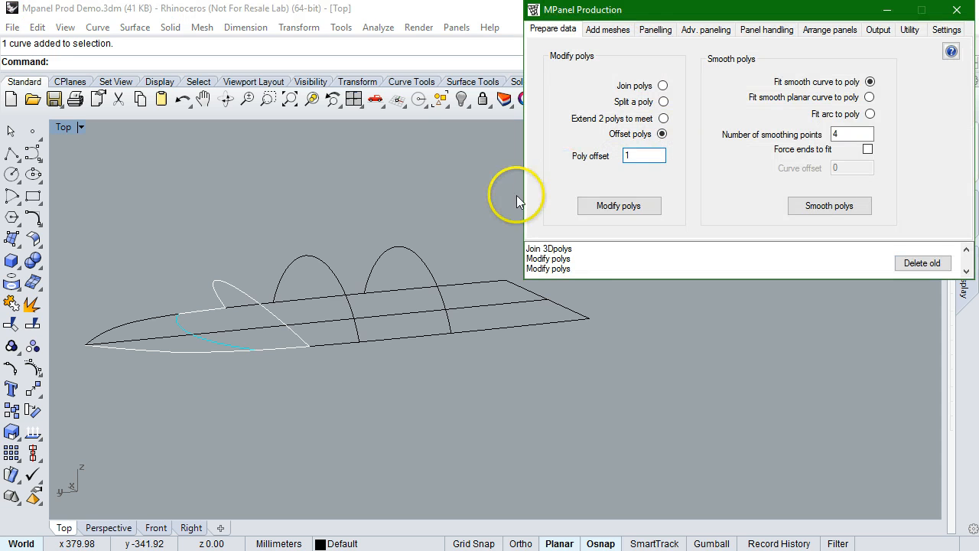
click(421, 262)
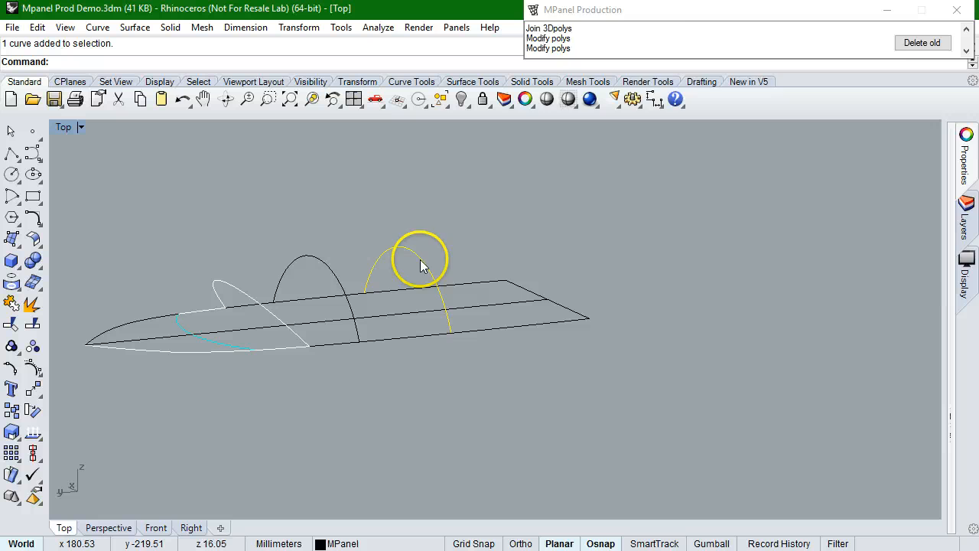
mouse_move(695, 28)
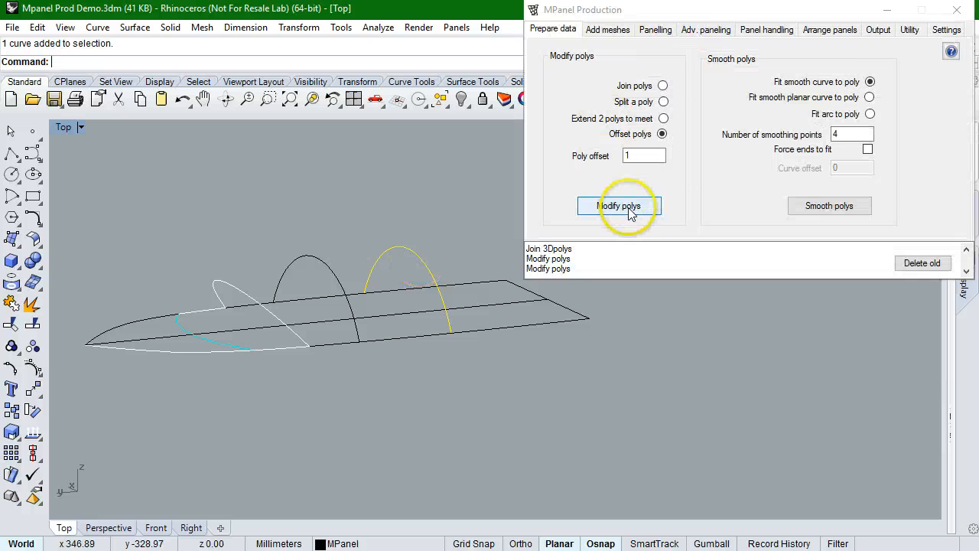
click(628, 206)
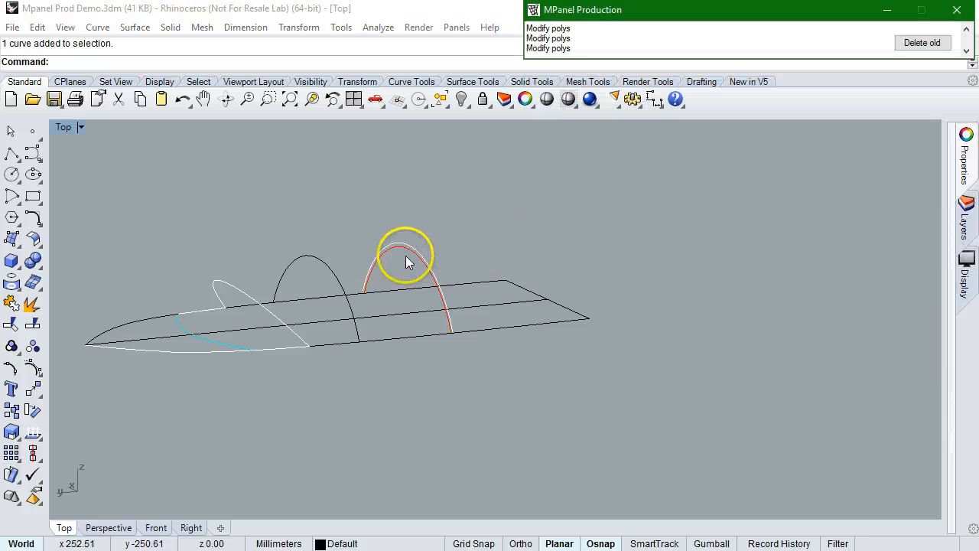
scroll(406, 262, up, 3)
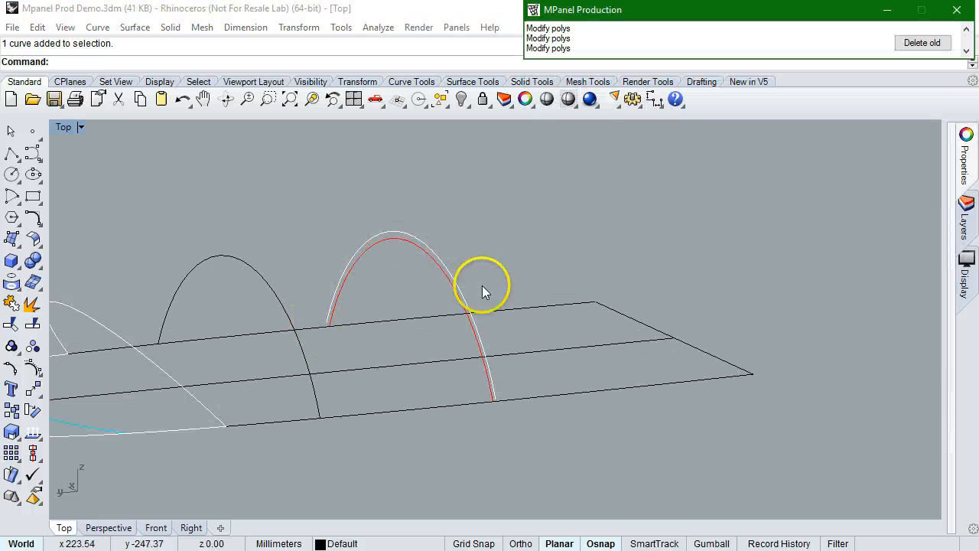
scroll(552, 191, down, 3)
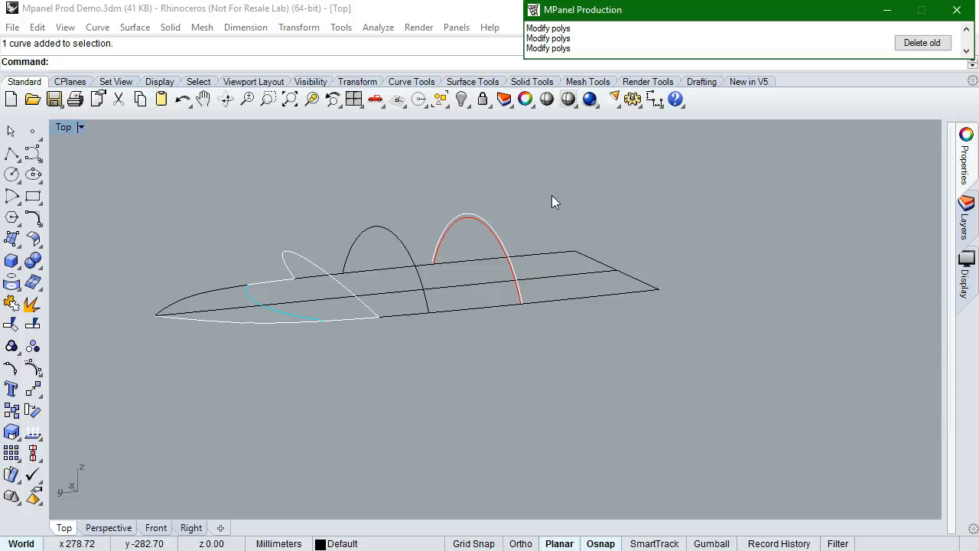
Check the boundary of the front opening by selecting the cyan arc, the short edge segments and the slanted rear arc
scroll(266, 282, up, 3)
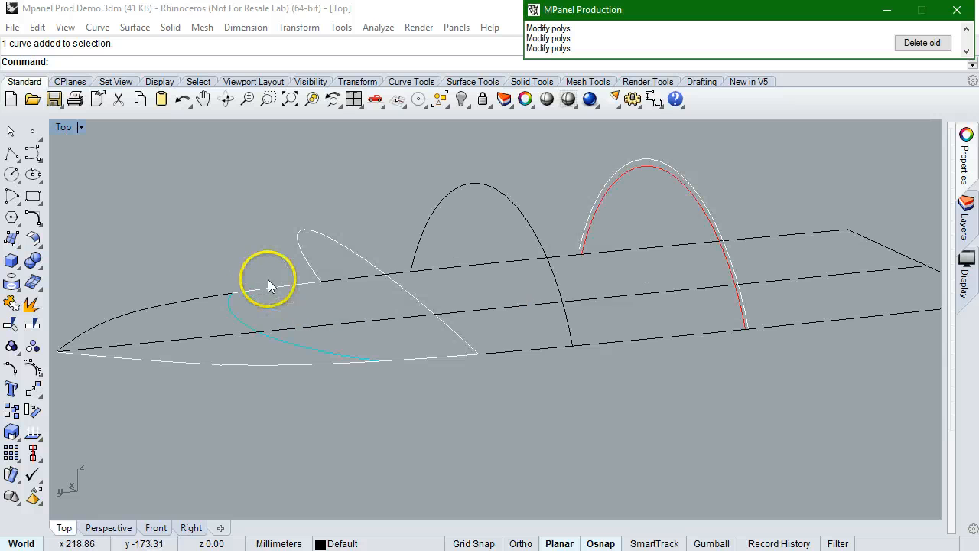
scroll(267, 279, up, 1)
scroll(231, 268, down, 1)
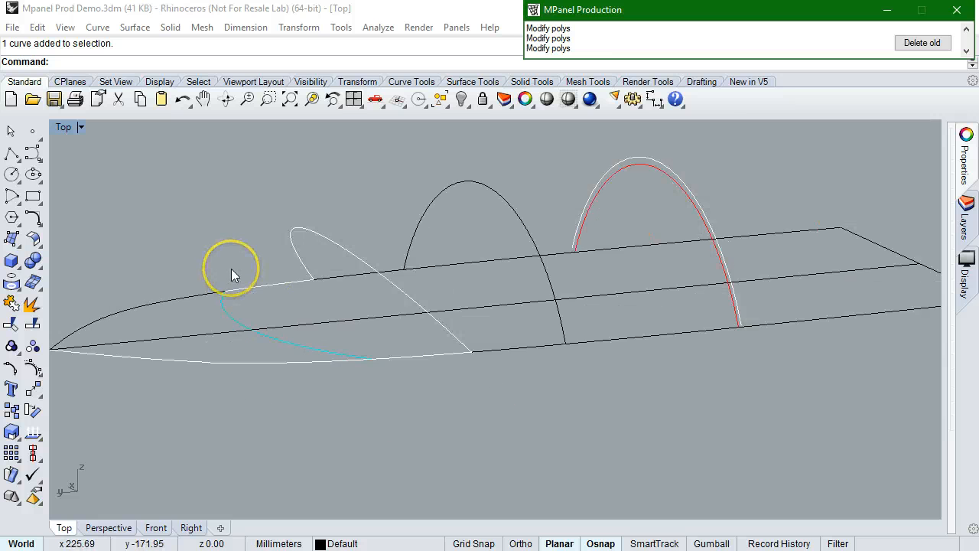
scroll(232, 270, down, 2)
drag(231, 268, 269, 317)
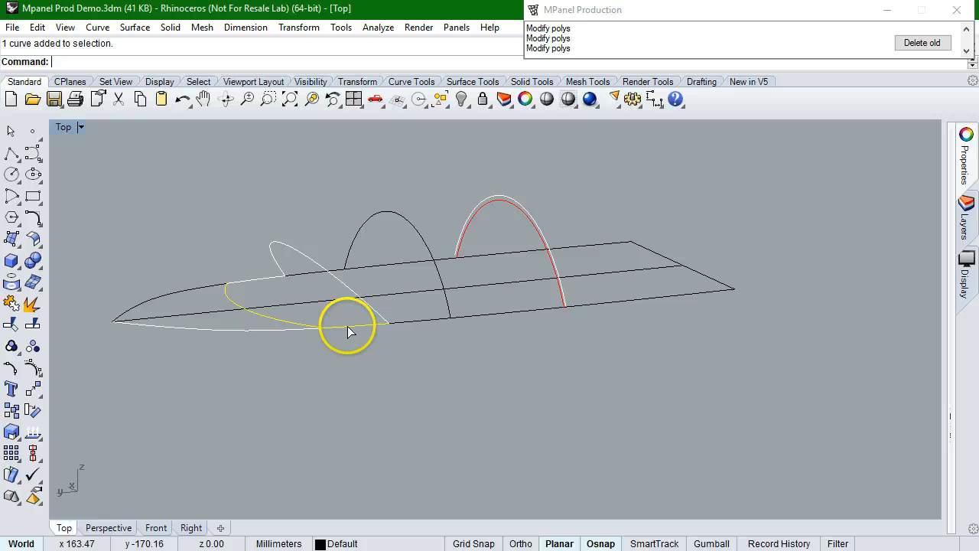
shift+click(332, 277)
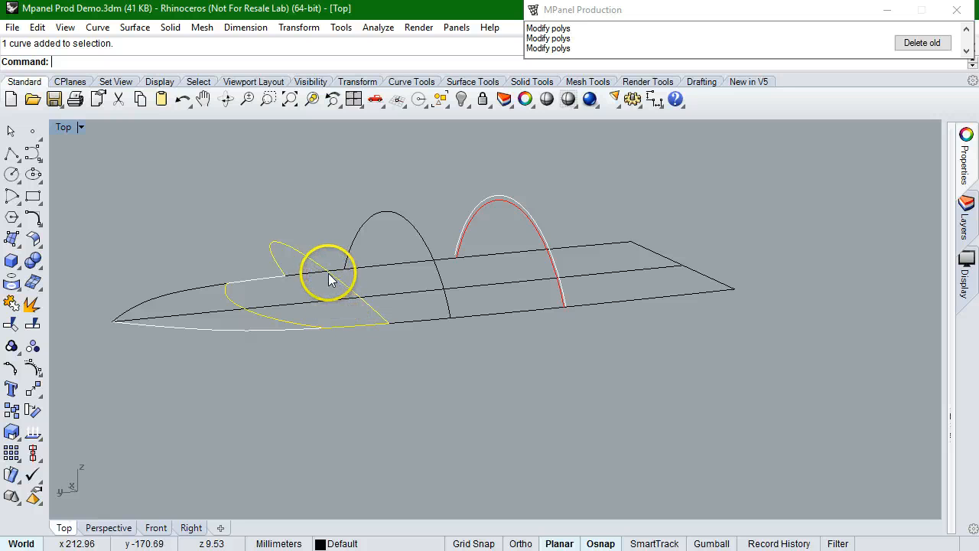
ctrl+click(263, 279)
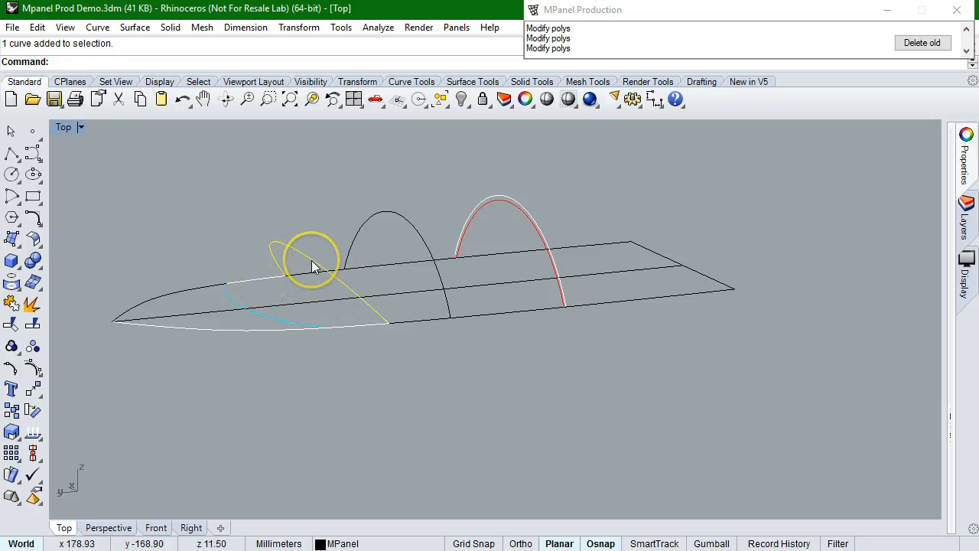
scroll(311, 260, up, 5)
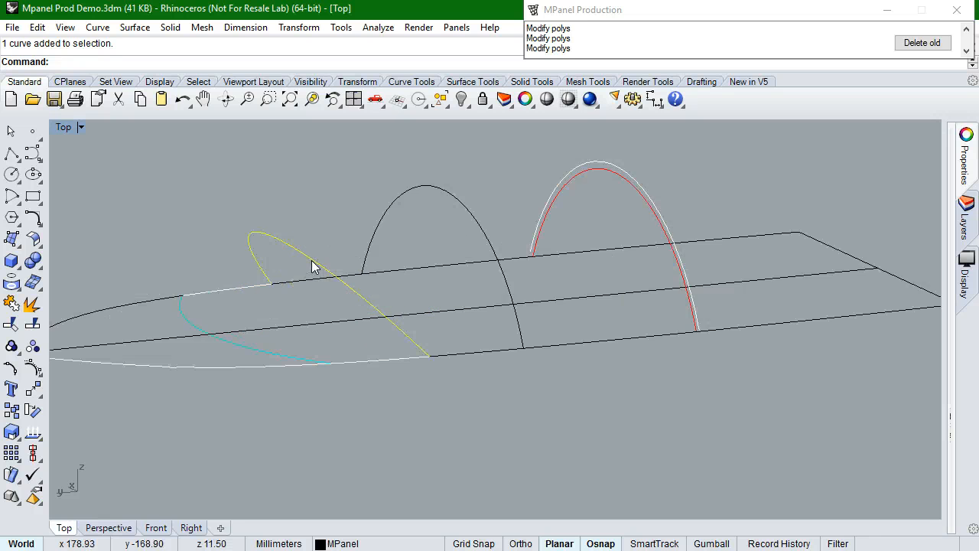
click(33, 368)
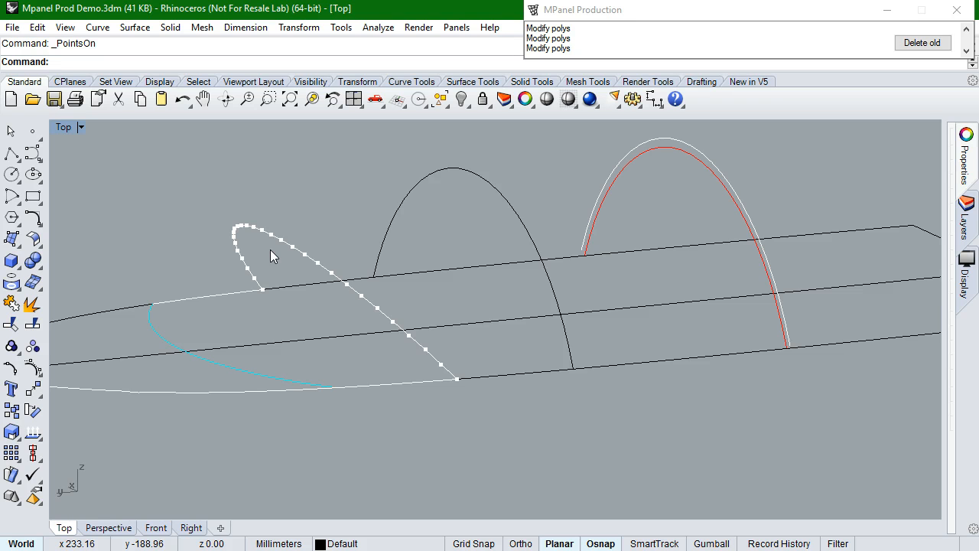
key(Escape)
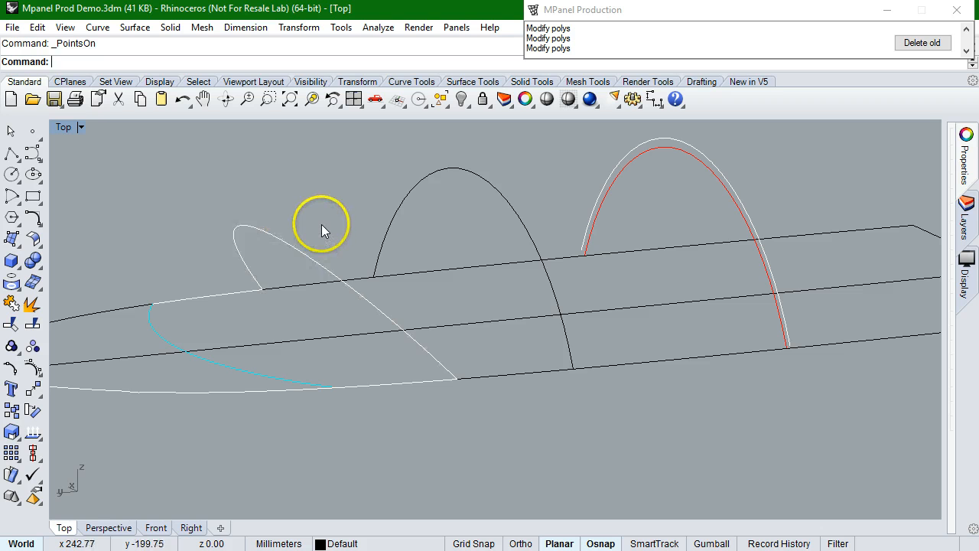
click(619, 28)
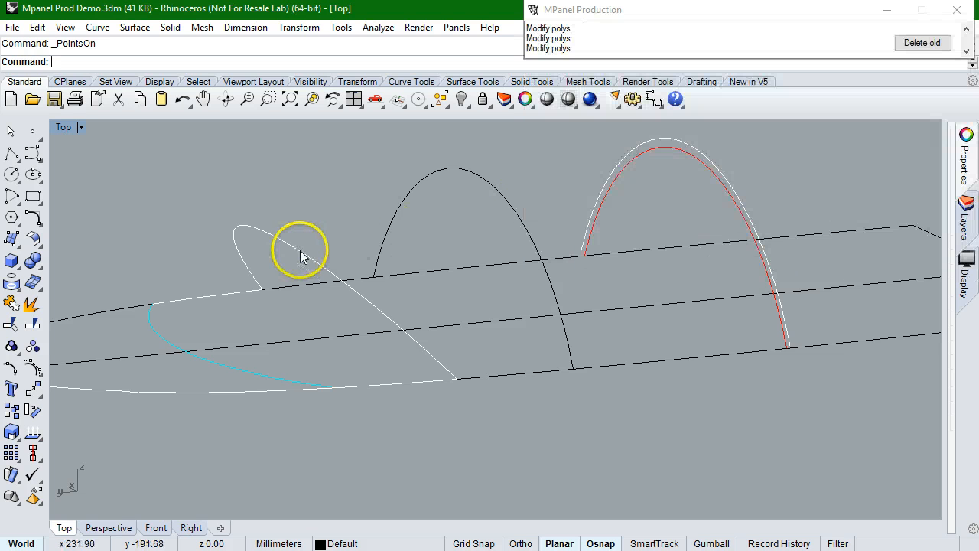
Turn on the control points of the slanted rear arc of the front opening
click(303, 254)
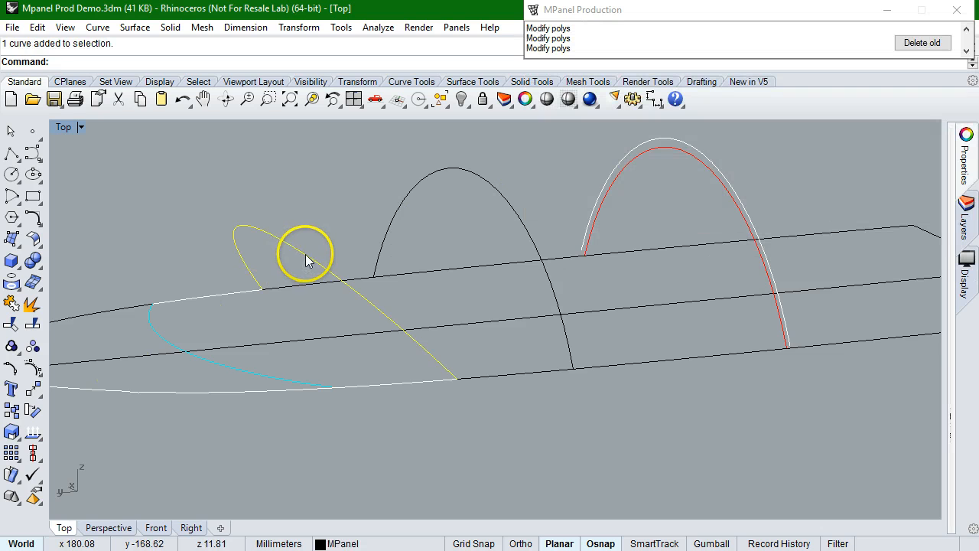
click(33, 370)
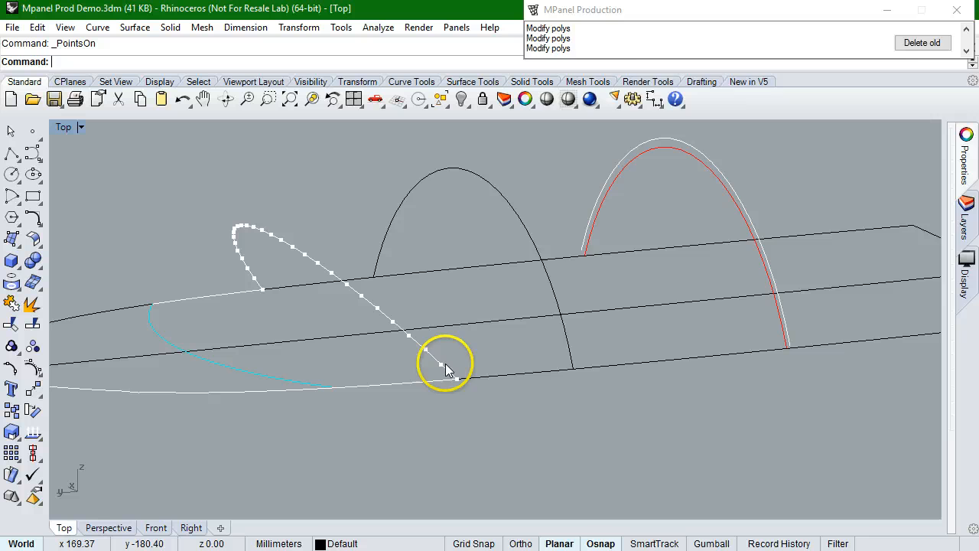
mouse_move(699, 26)
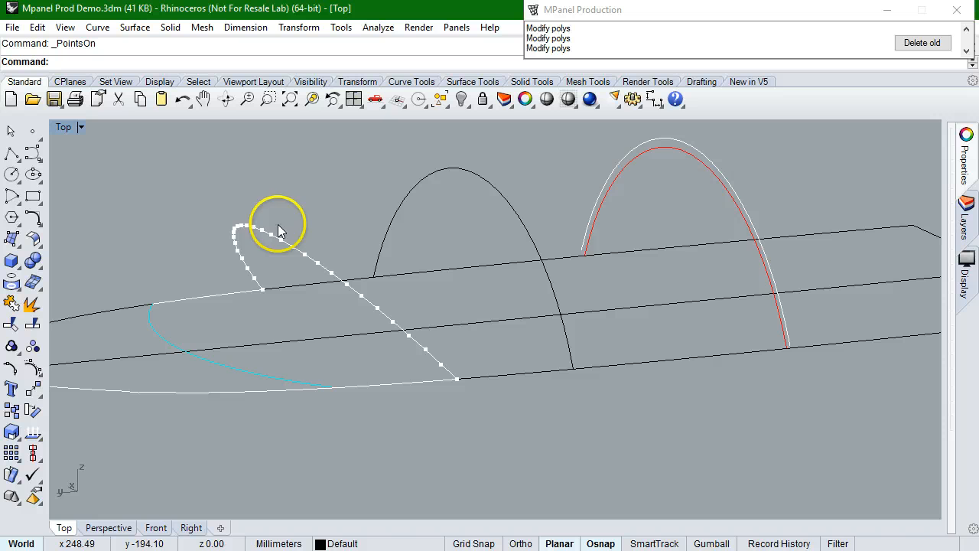
click(271, 292)
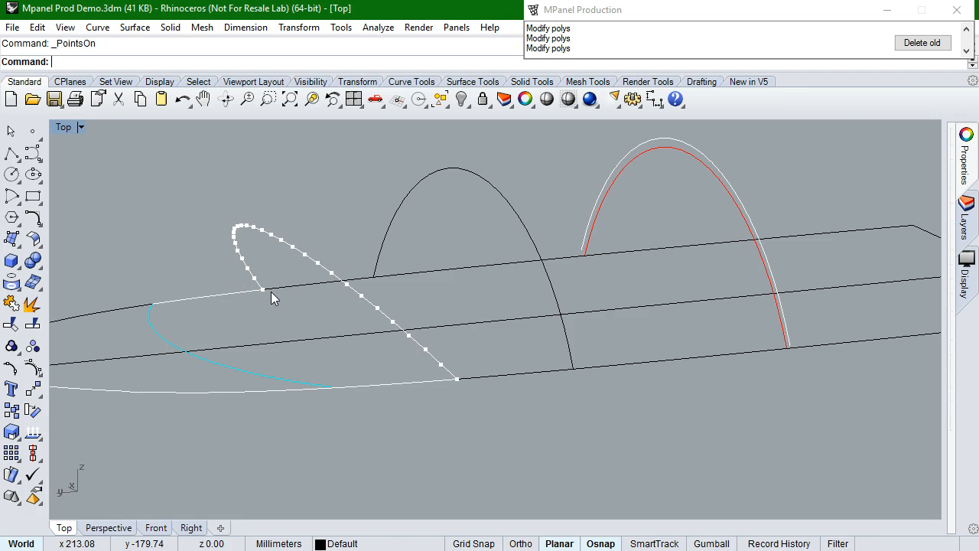
Turn off the slanted rear arc's control points and smooth this curve with the Fit arc to poly option of Smooth polys
click(711, 14)
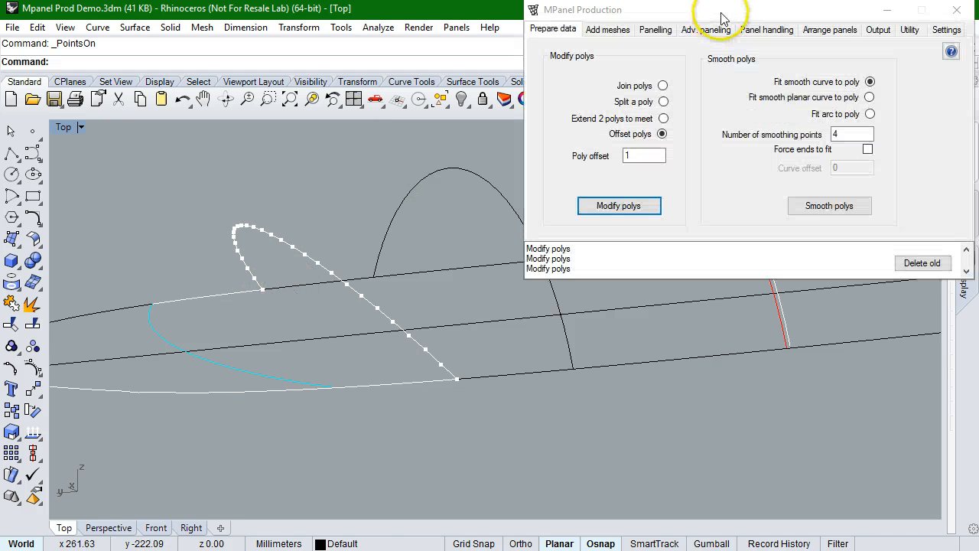
click(870, 97)
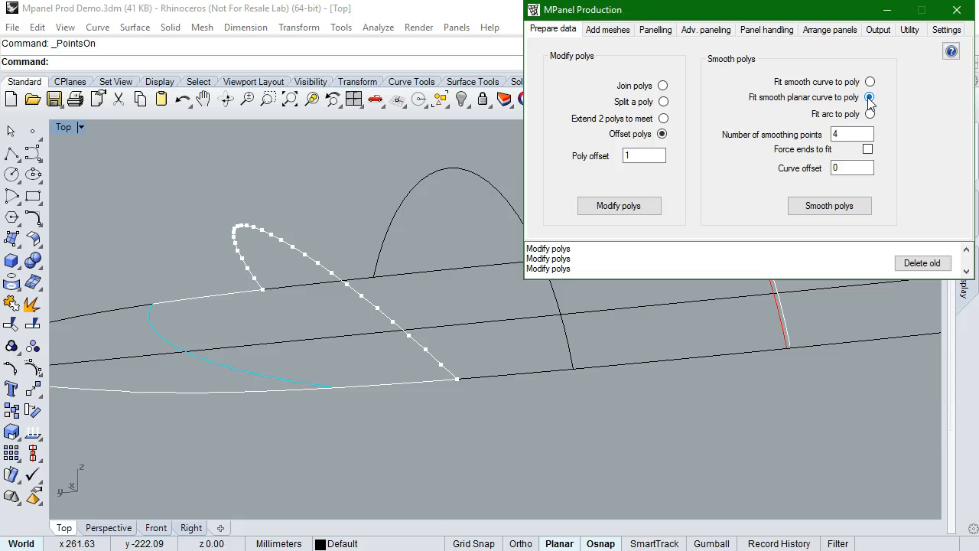
click(871, 114)
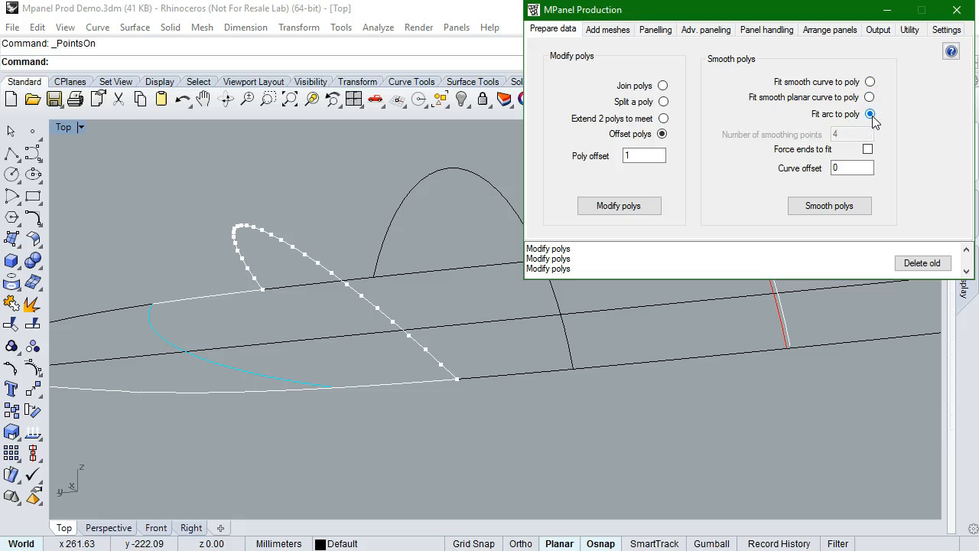
click(311, 206)
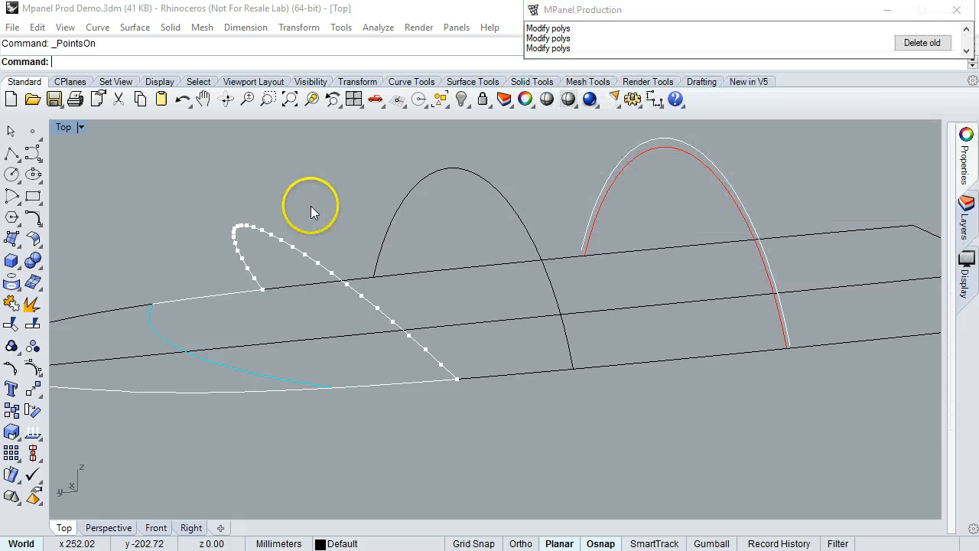
key(Escape)
click(287, 242)
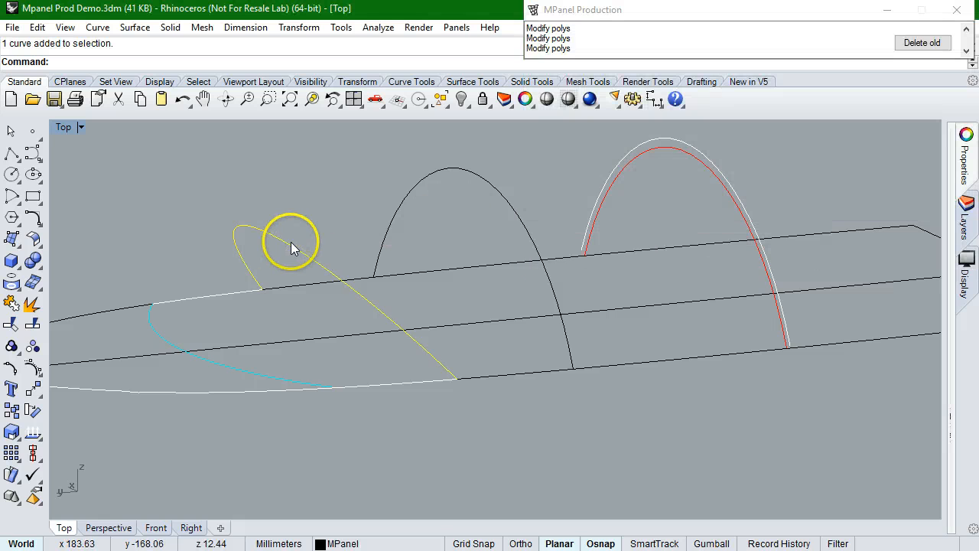
mouse_move(664, 17)
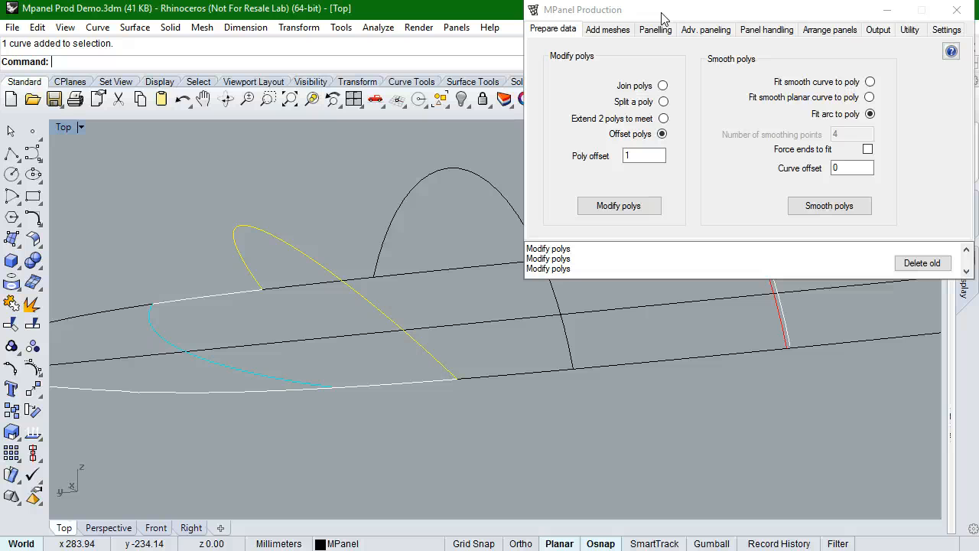
click(836, 208)
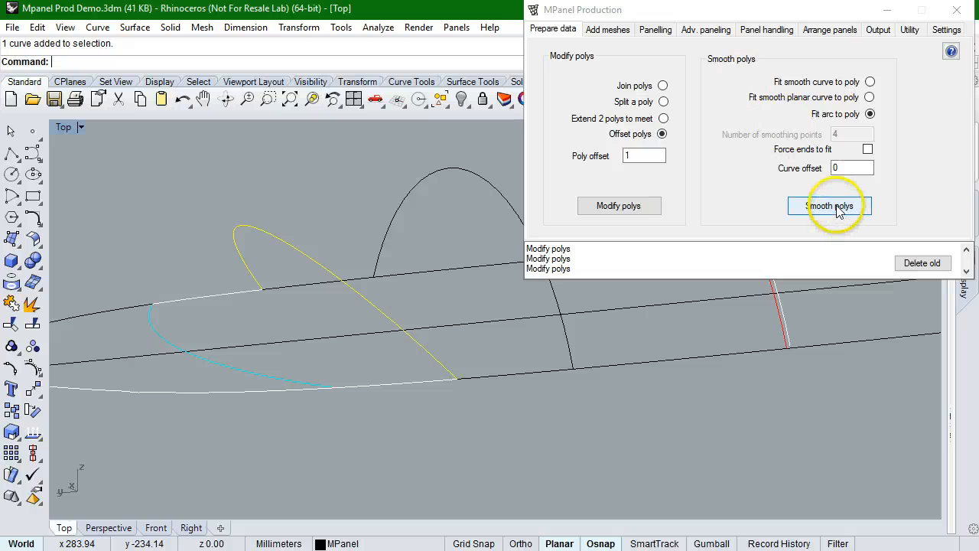
click(273, 305)
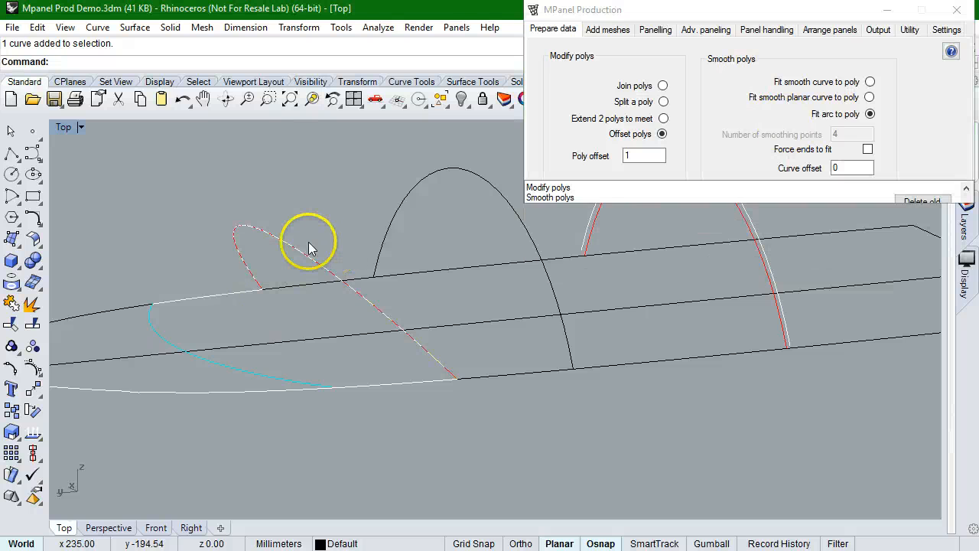
Compare the fitted arc with the original slanted rear curve up close, and delete the old poly
scroll(308, 241, up, 5)
scroll(285, 257, up, 5)
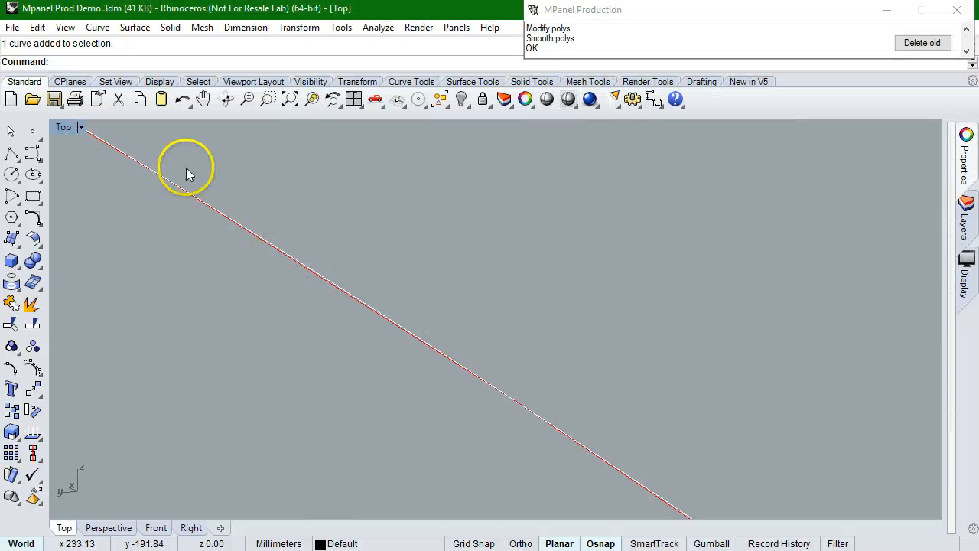
scroll(234, 192, down, 6)
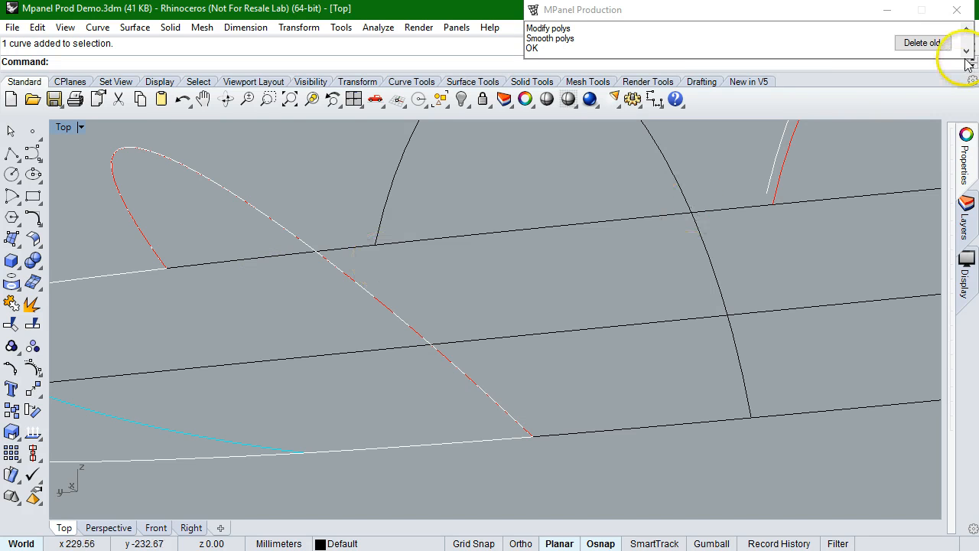
mouse_move(936, 53)
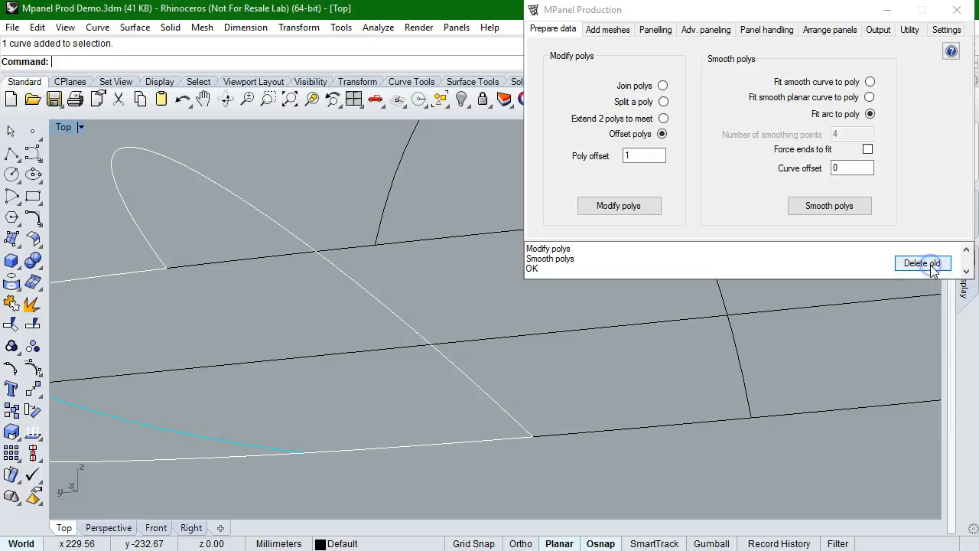
scroll(413, 290, down, 3)
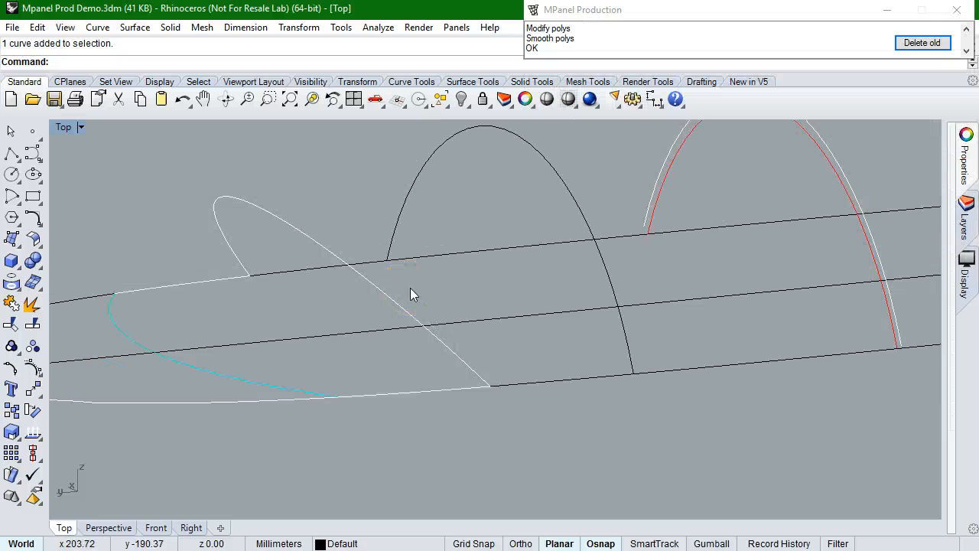
Add a mesh between 4 edges from the cyan arc, lower edge segment, slanted rear arc and upper edge segment, ignoring the connectivity gaps
mouse_move(546, 34)
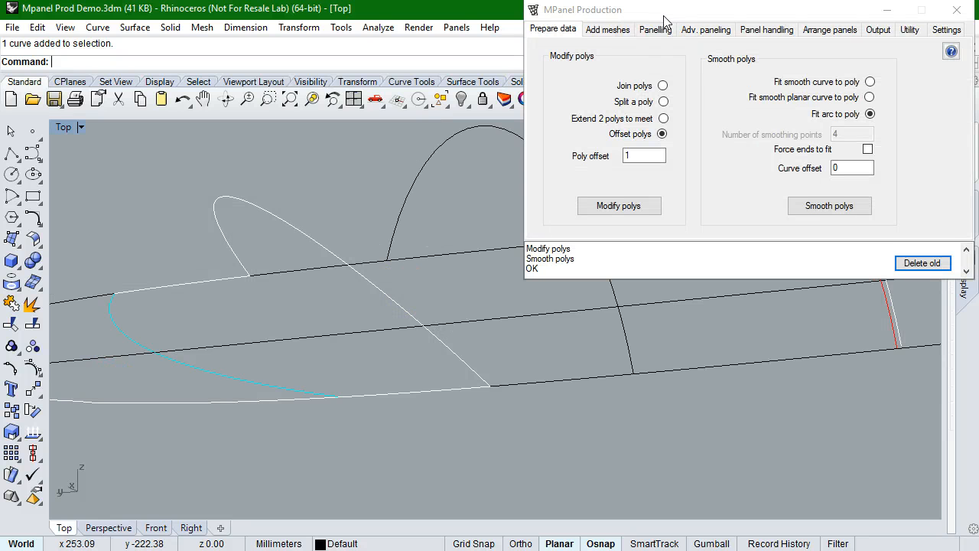
click(614, 31)
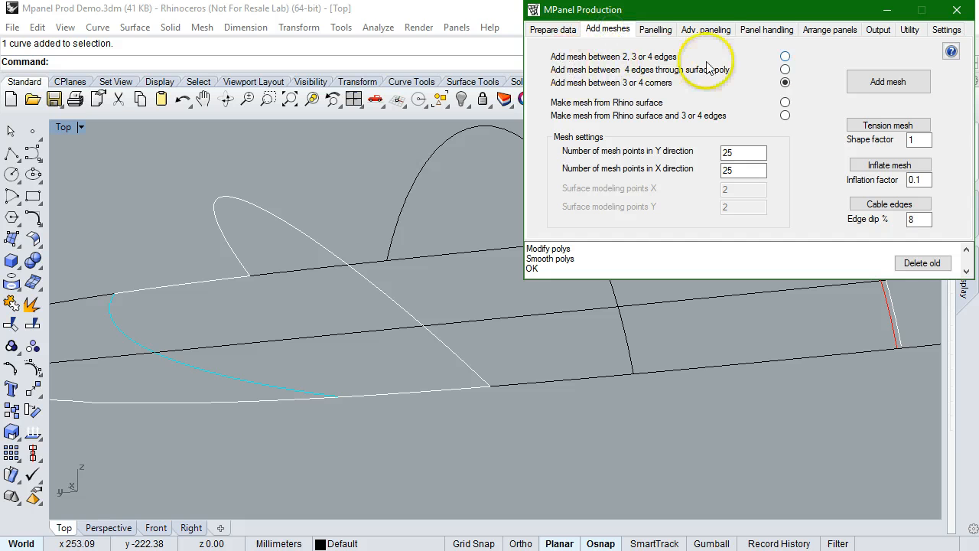
click(786, 56)
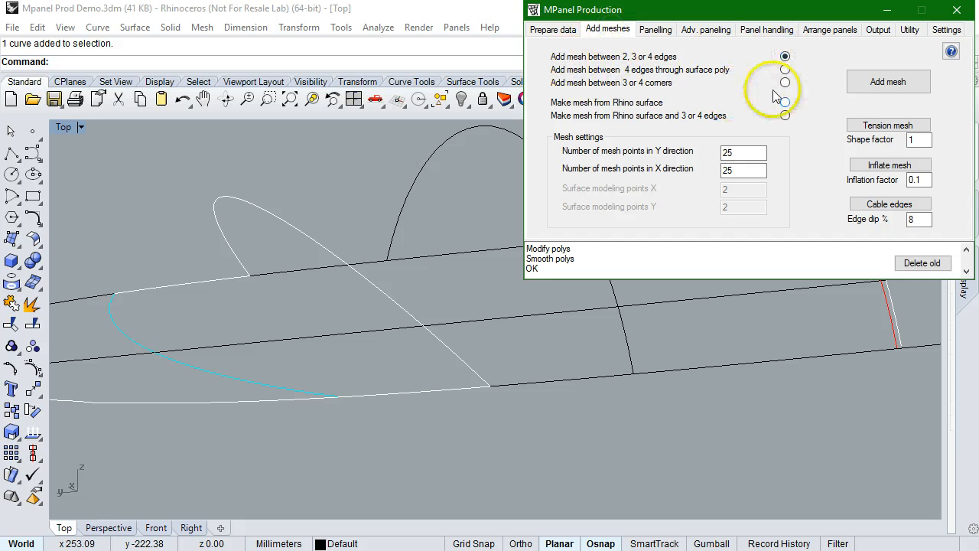
click(889, 82)
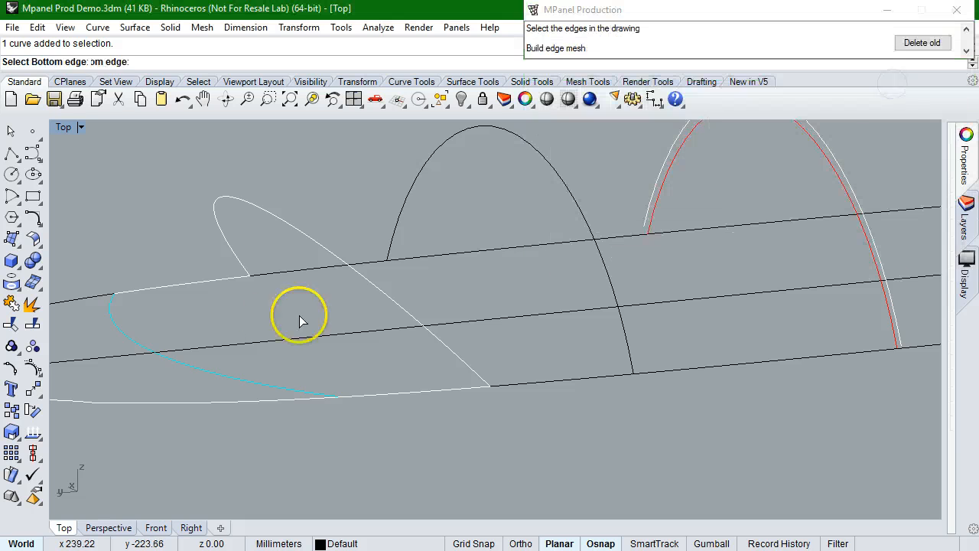
click(197, 369)
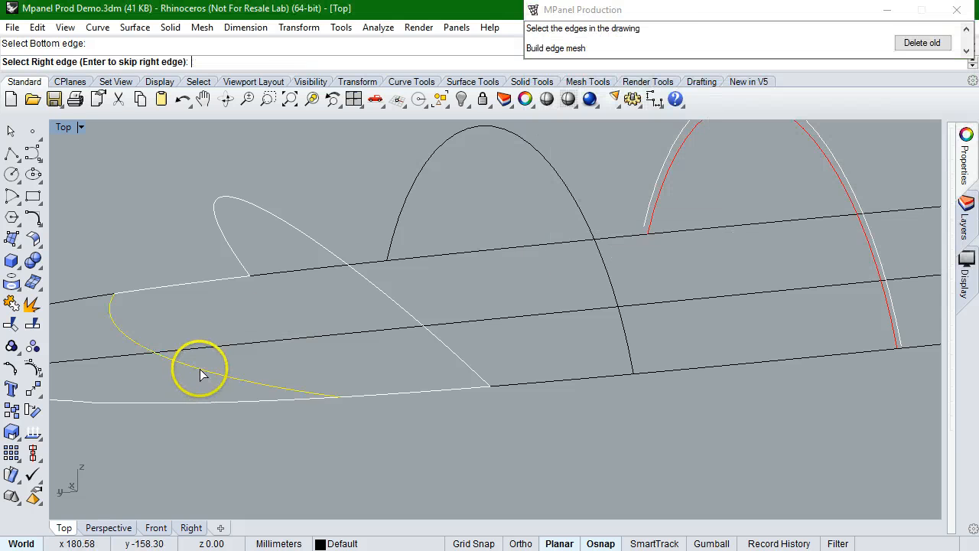
click(371, 394)
click(357, 277)
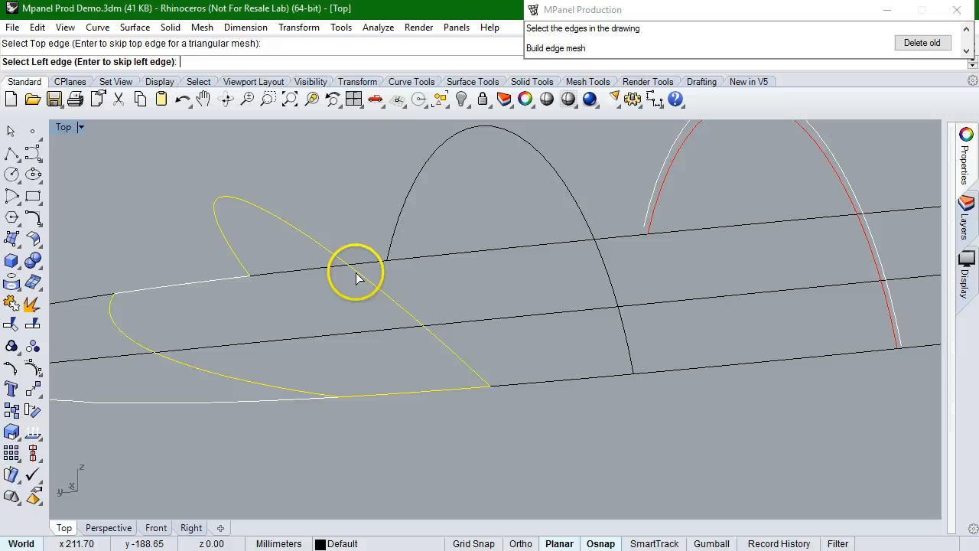
click(199, 281)
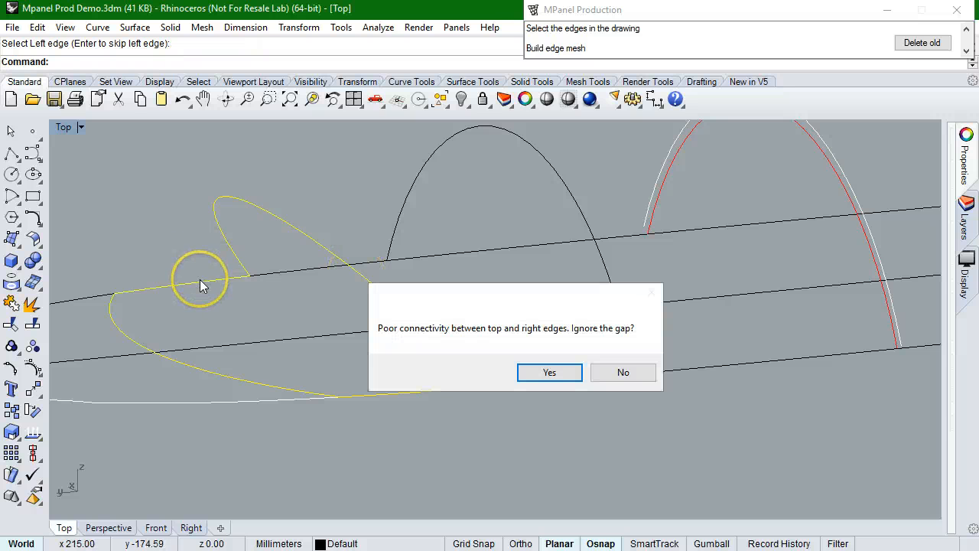
click(543, 373)
click(541, 372)
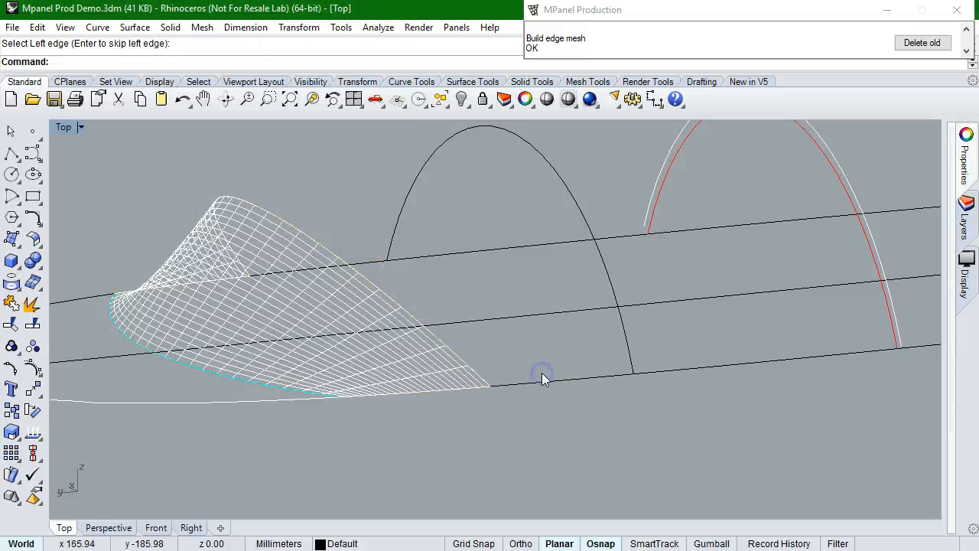
click(229, 100)
drag(444, 302, 490, 311)
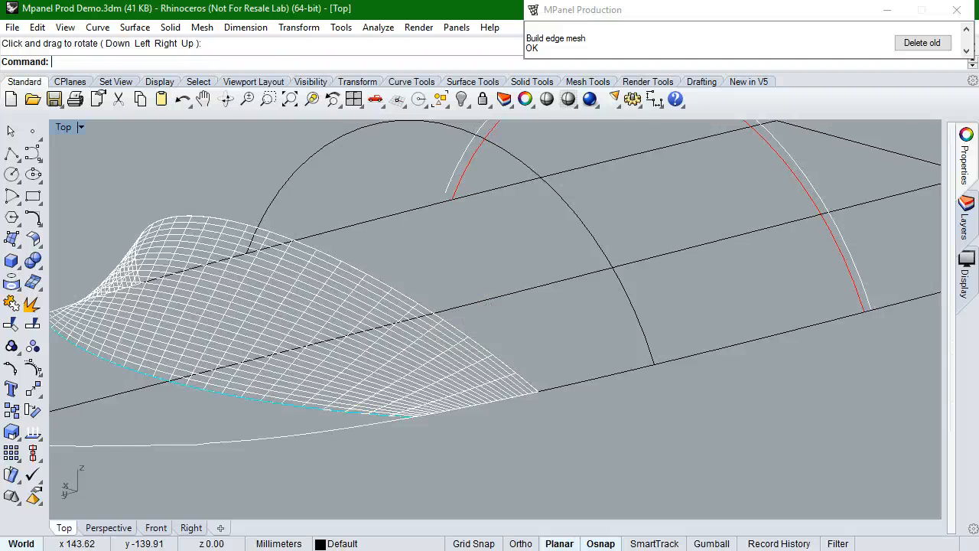